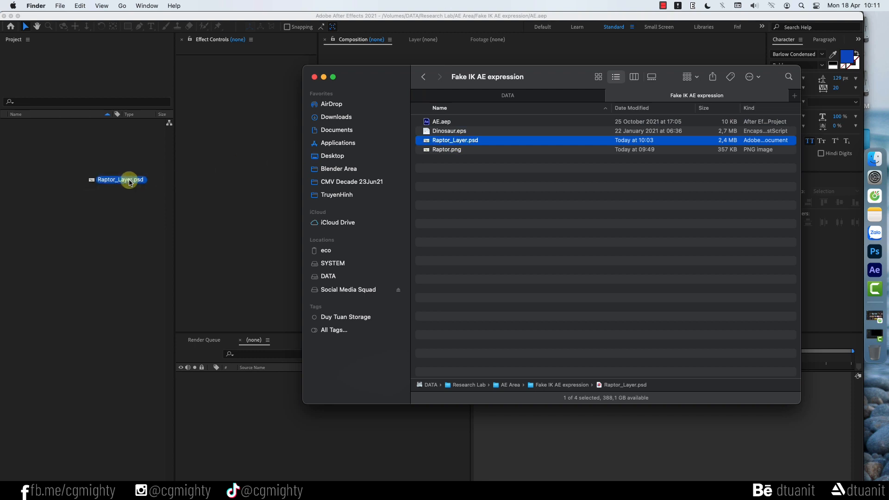
# - Import Raptor_Layer.psd as Composition - Retain Layer Sizes with layer styles merged into footage, and open the resulting Raptor_Layer composition
pyautogui.click(460, 192)
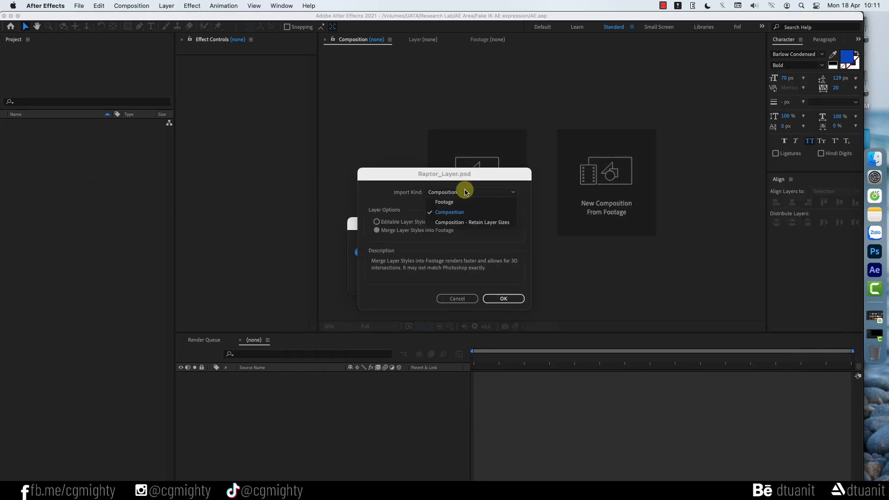
pyautogui.click(476, 223)
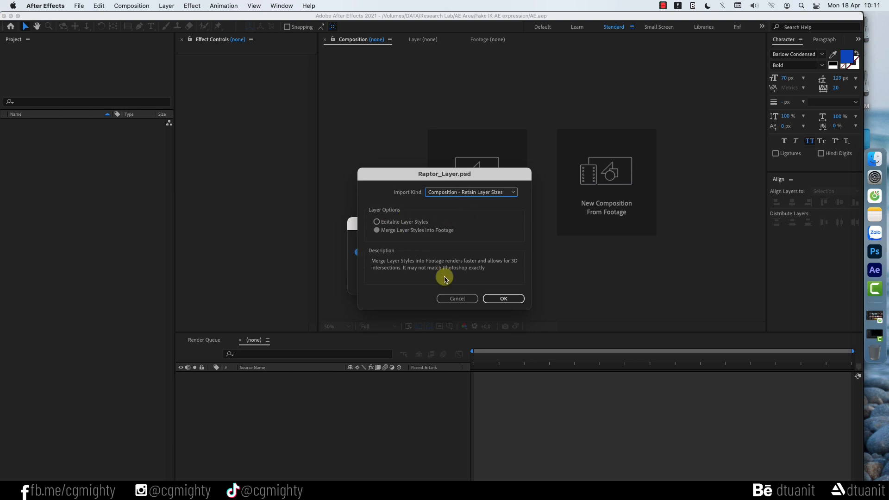
pyautogui.click(503, 299)
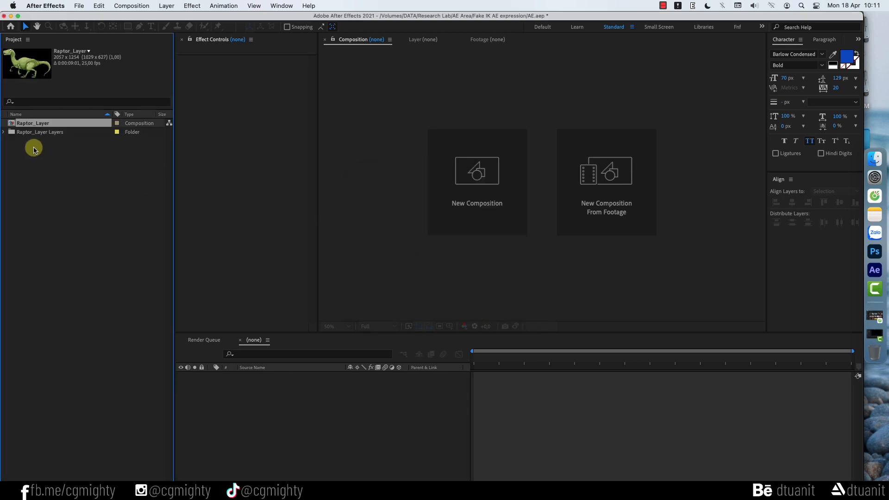
pyautogui.doubleClick(11, 124)
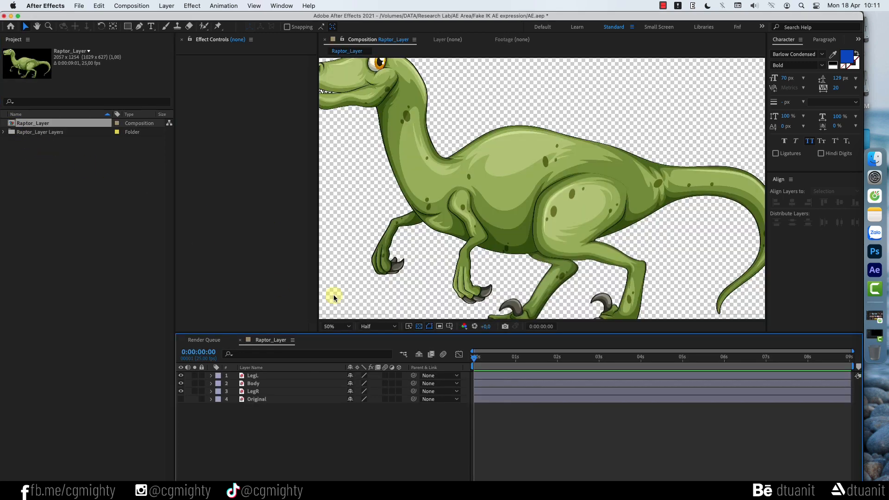
pyautogui.scroll(-2, 476, 230)
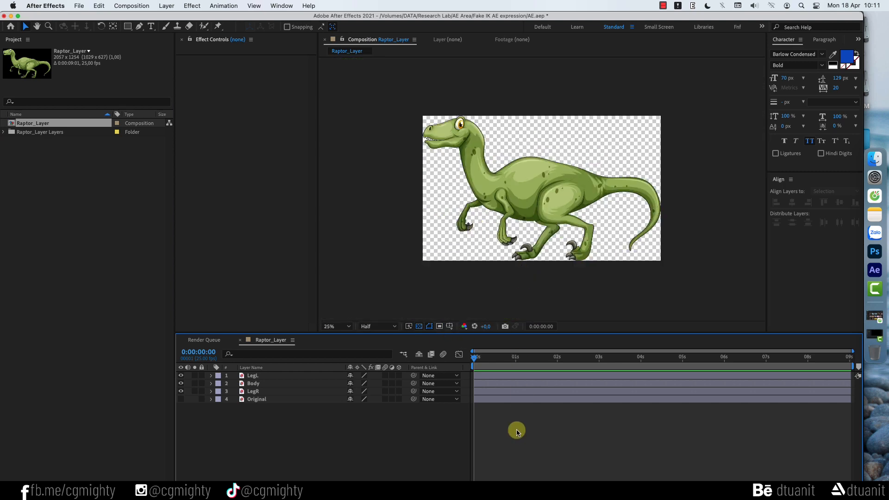
# - Lock the composition's aspect ratio and enlarge it to about 2304 × 1405 px
pyautogui.press('super+k')
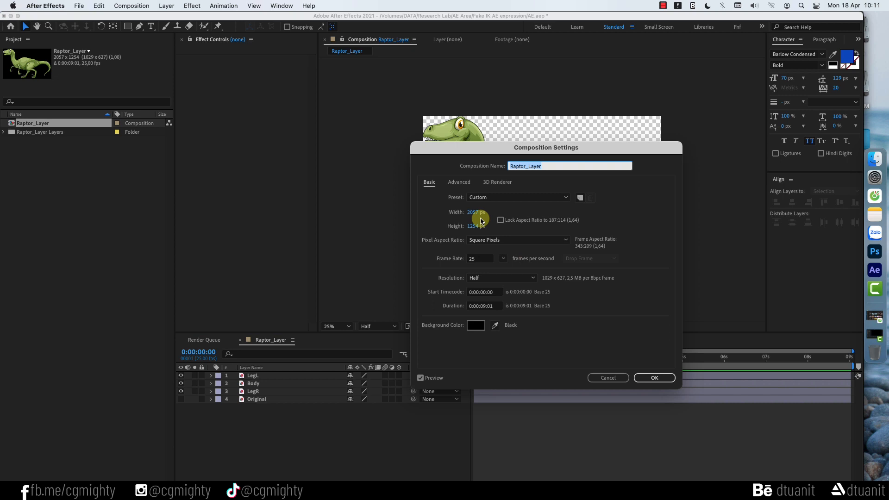
pyautogui.click(500, 220)
pyautogui.moveTo(491, 213); pyautogui.dragTo(596, 213)
pyautogui.click(655, 378)
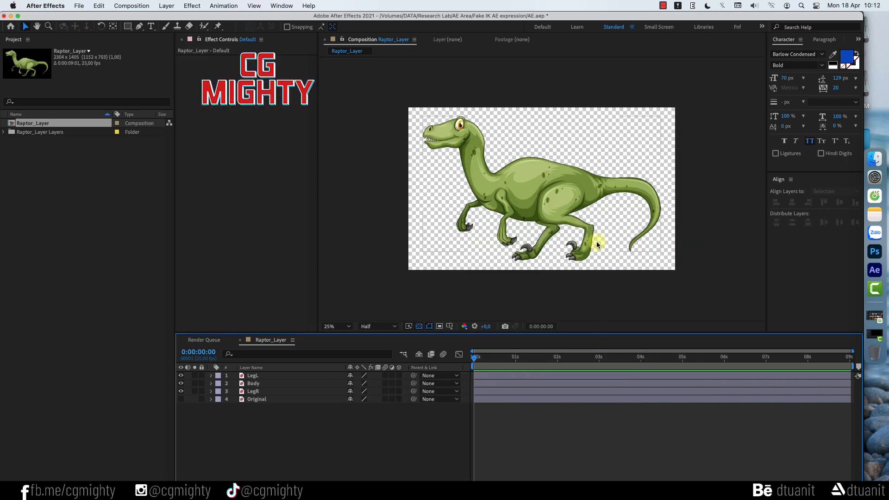
# - Frame the raptor's legs, make the composition viewer taller, and narrow the project area to widen the timeline
pyautogui.click(548, 264)
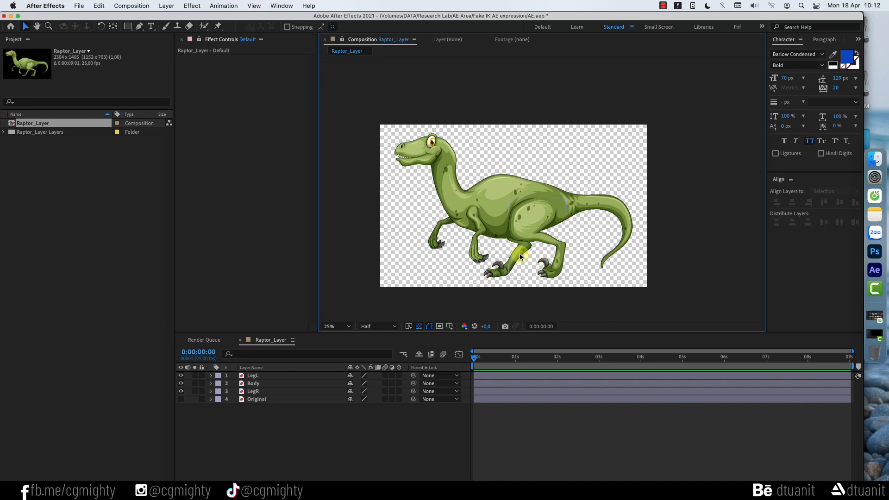
pyautogui.scroll(2, 519, 255)
pyautogui.moveTo(506, 250); pyautogui.dragTo(512, 153)
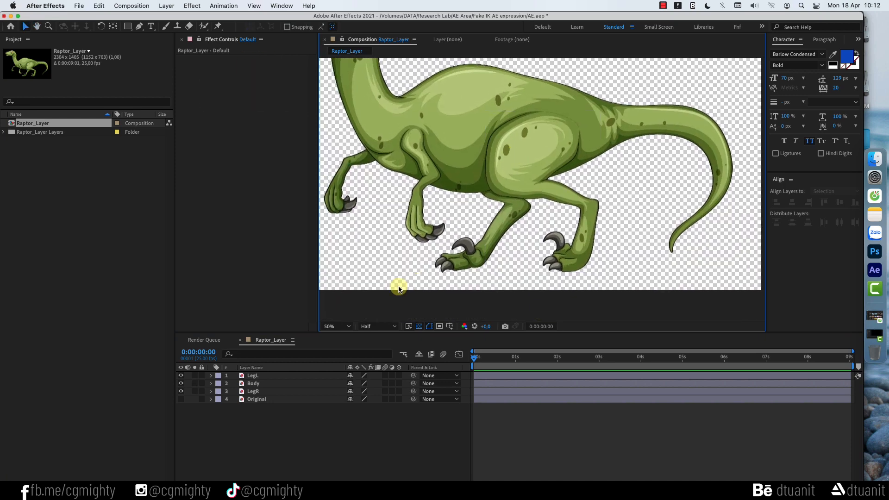
pyautogui.moveTo(370, 333); pyautogui.dragTo(369, 356)
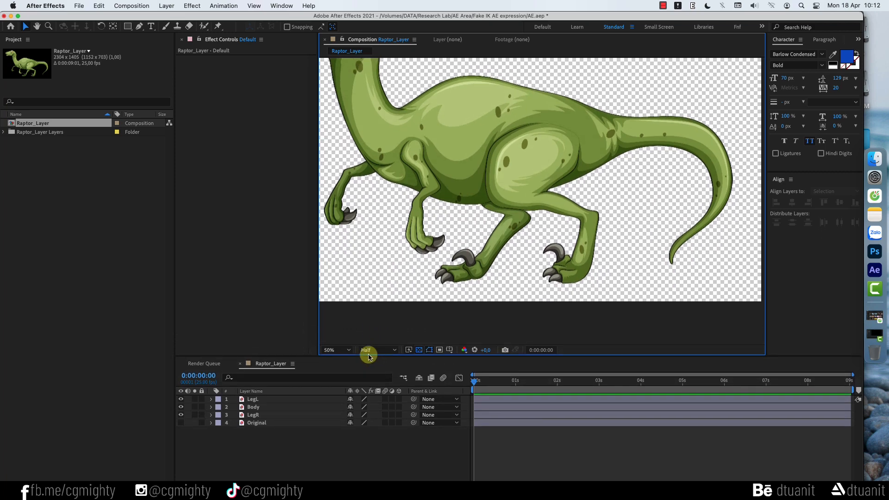
pyautogui.moveTo(174, 258); pyautogui.dragTo(125, 255)
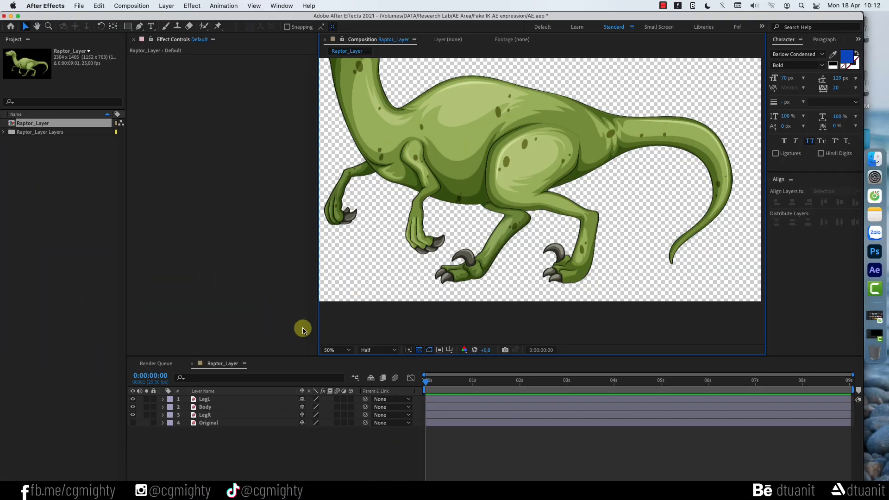
# - Place three Puppet pins on the LegL layer: at the foot, the knee and the upper thigh
pyautogui.click(240, 400)
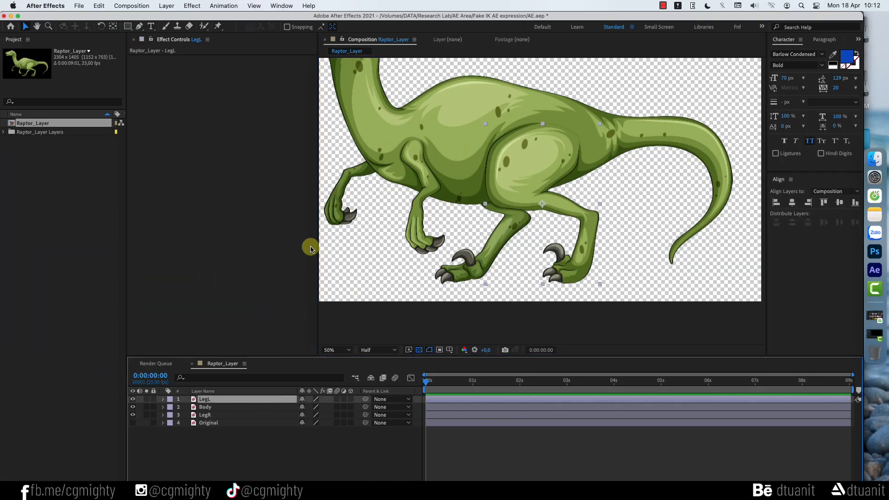
pyautogui.click(219, 26)
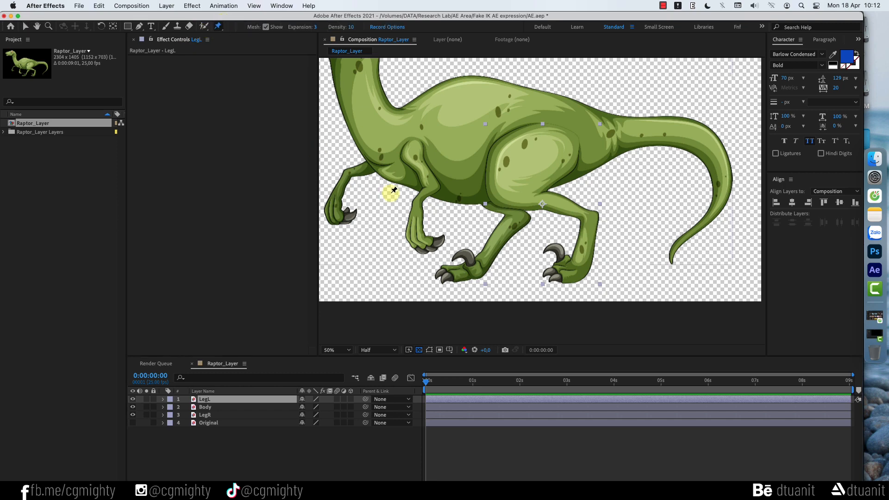
pyautogui.click(590, 277)
pyautogui.click(589, 211)
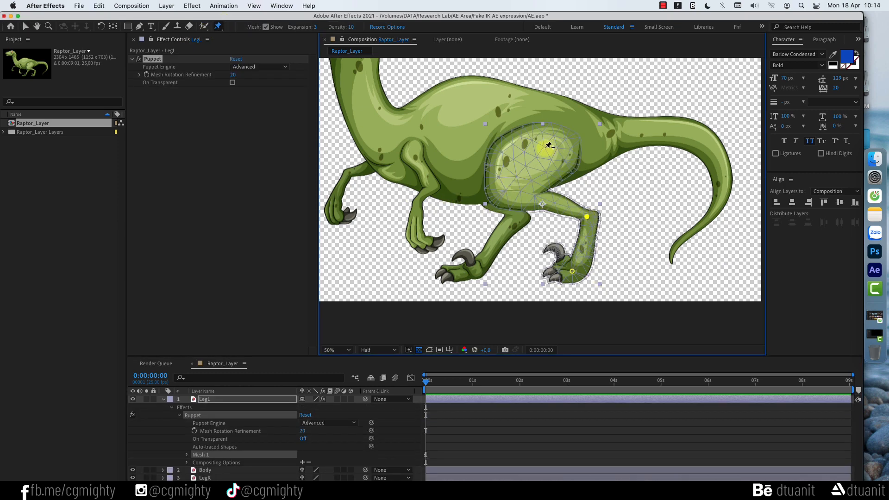
pyautogui.click(543, 147)
pyautogui.click(539, 201)
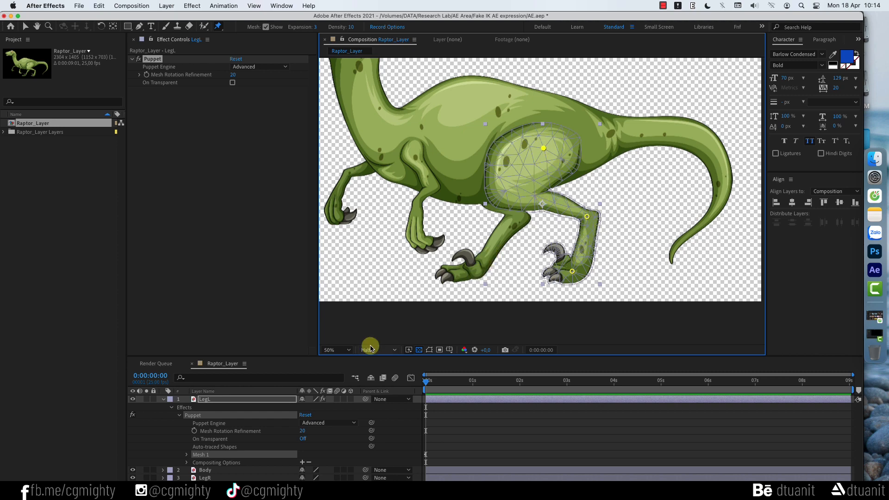
# - Reveal the keyframed puppet pin positions of the LegL layer and the Body layer's Position property
pyautogui.click(226, 400)
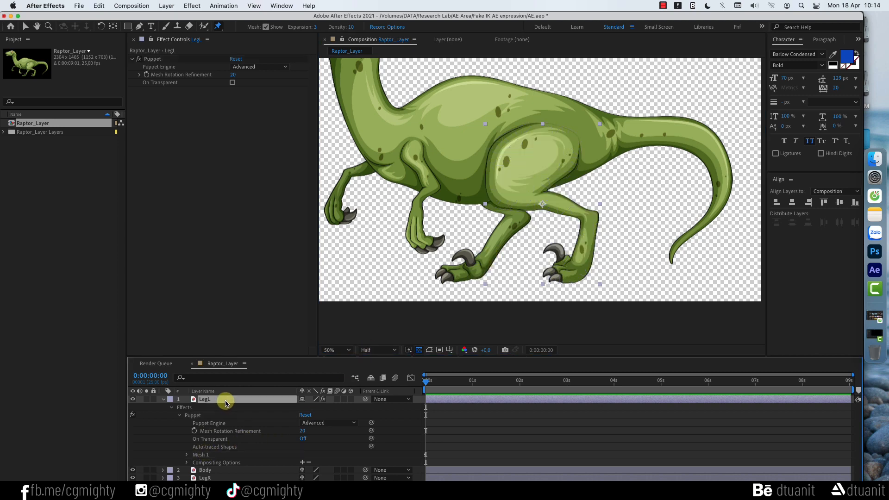
pyautogui.press('u')
pyautogui.click(218, 471)
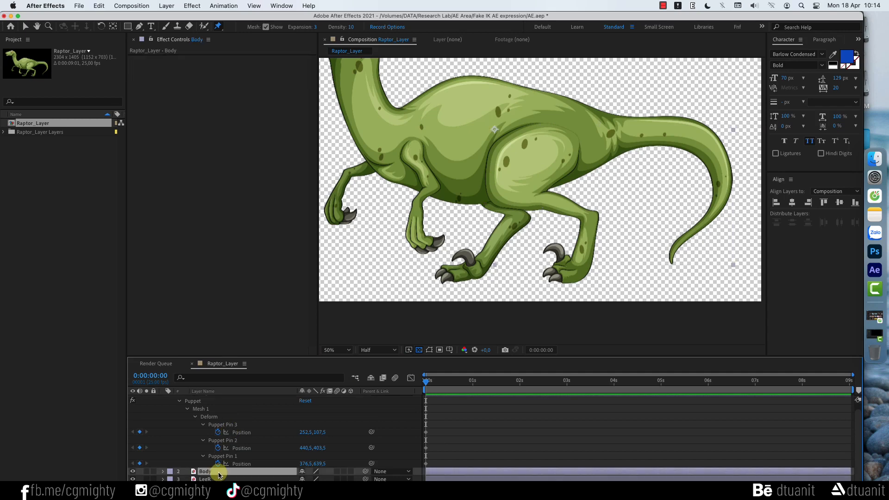
# - Add an expression to Puppet Pin 3's Position that defines bodyPos = thisComp.layer("Body").transform.position; by linking to the Body layer
pyautogui.click(235, 425)
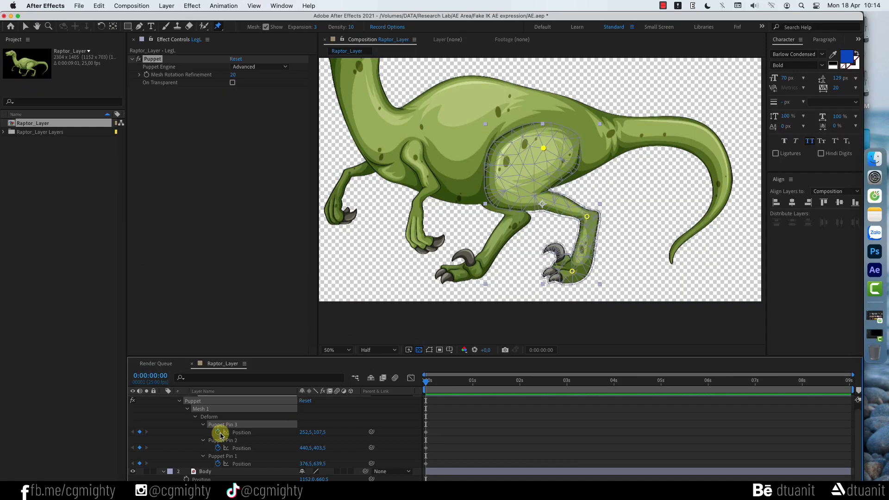
pyautogui.click(218, 432)
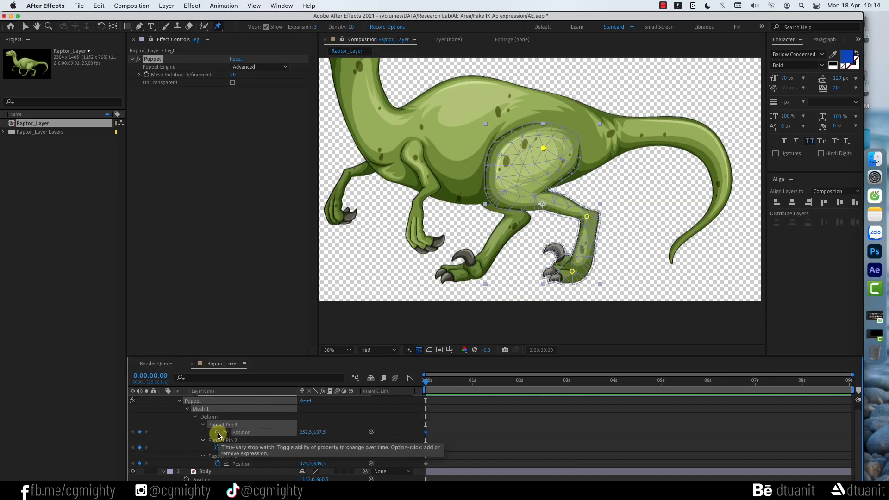
pyautogui.keyDown('alt'); pyautogui.click(218, 432); pyautogui.keyUp('alt')
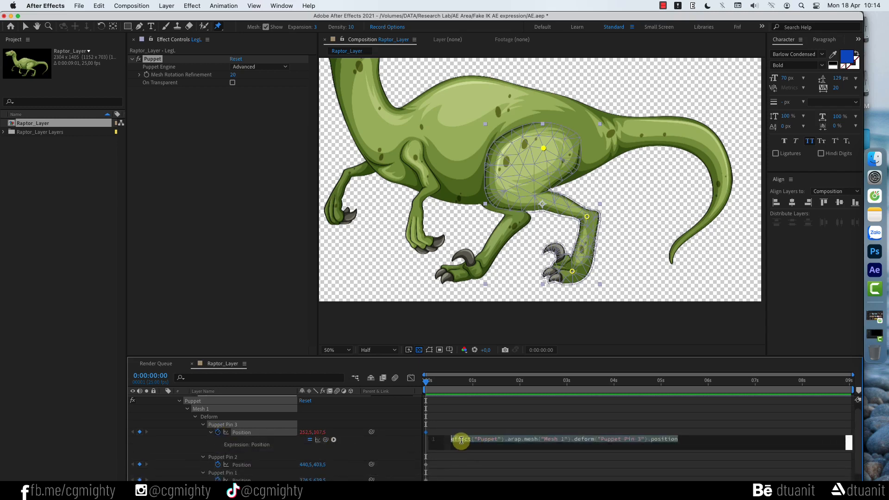
pyautogui.write('bpo')
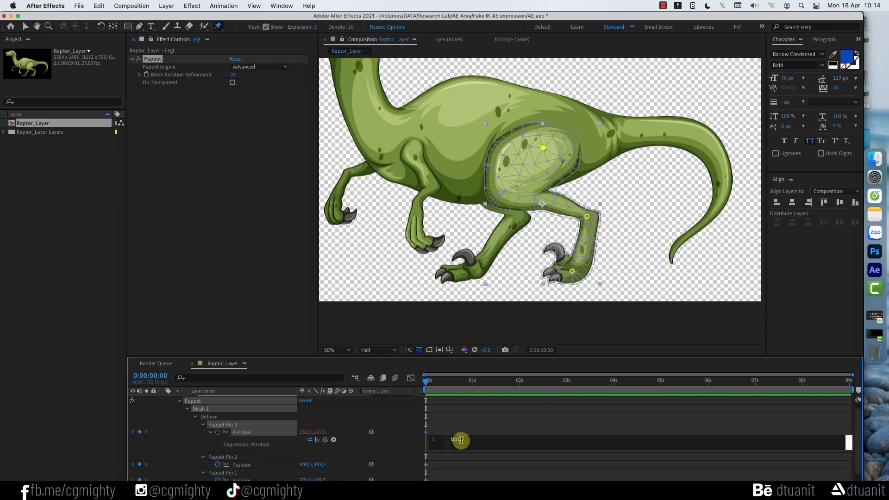
pyautogui.write('odyPos =')
pyautogui.scroll(-2, 403, 446)
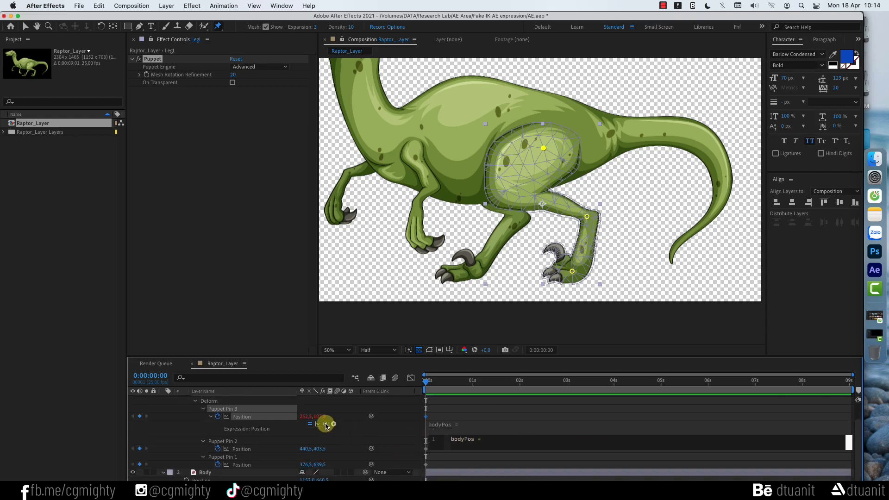
pyautogui.moveTo(326, 425); pyautogui.dragTo(252, 479)
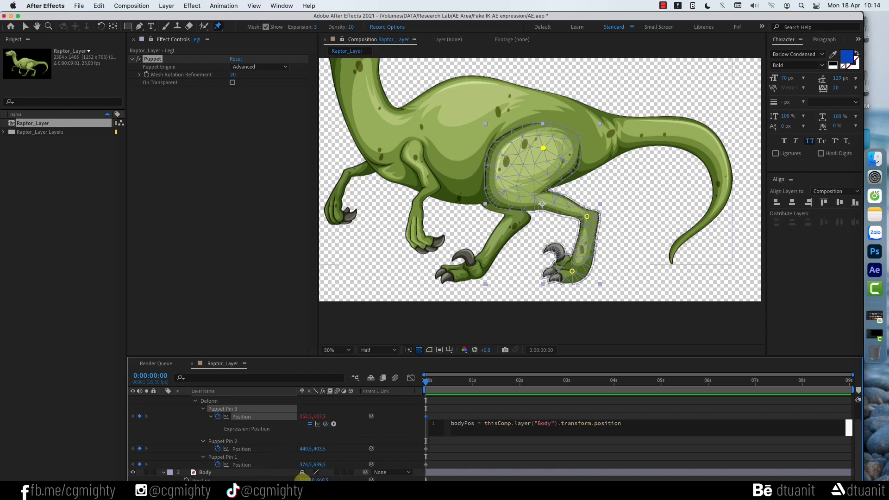
pyautogui.press('Return')
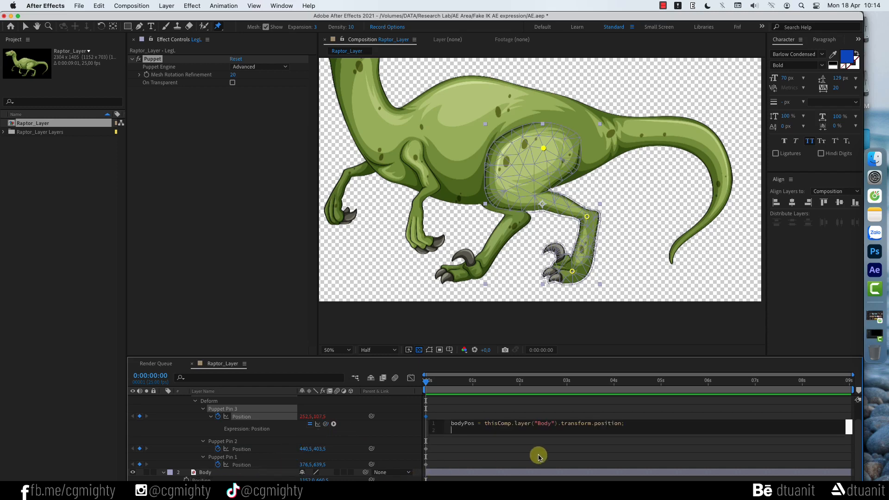
# - Complete the expression with the line value + bodyPos + [x,y], separated by a blank line, and commit it
pyautogui.write('value')
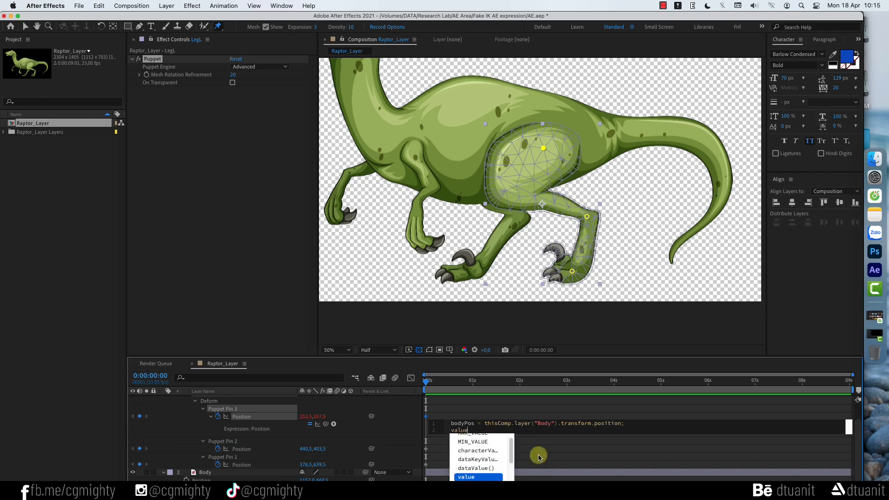
pyautogui.write(' +')
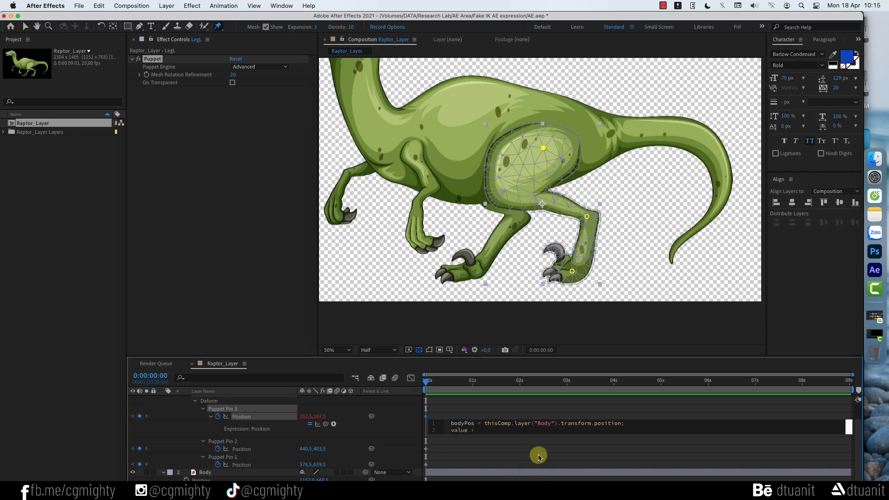
pyautogui.write(' body')
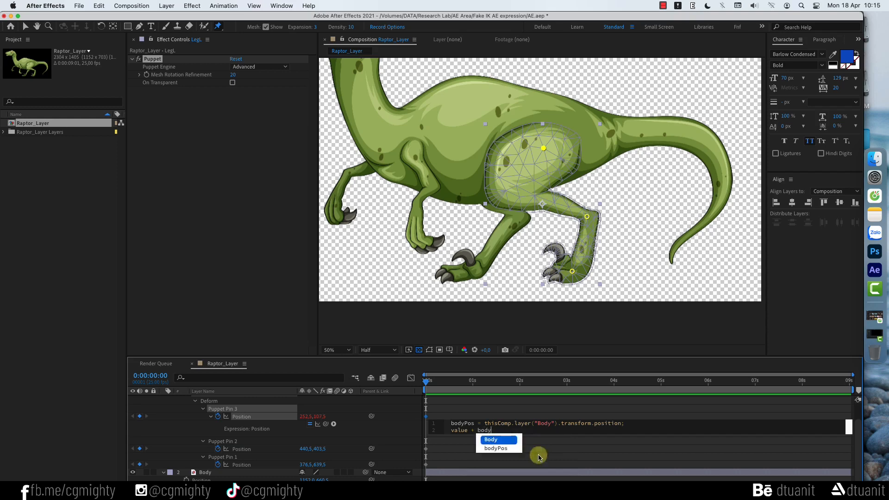
pyautogui.write('Pos + [x,y')
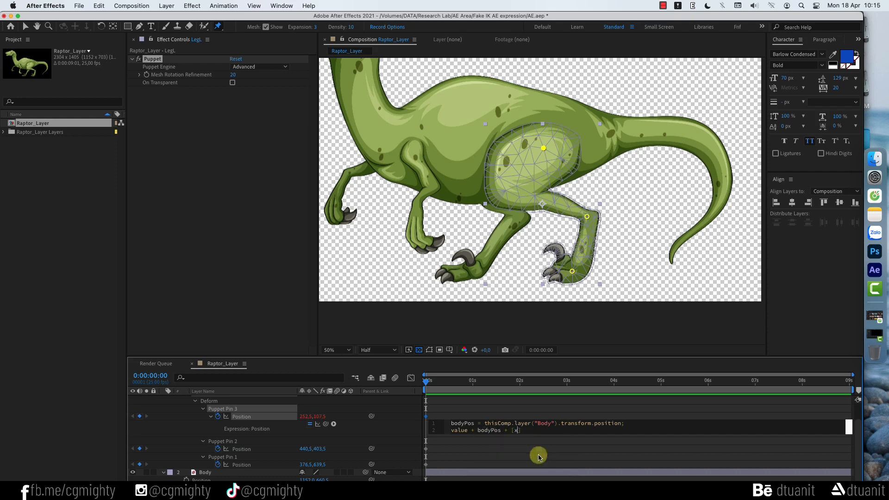
pyautogui.click(630, 424)
pyautogui.press('Return')
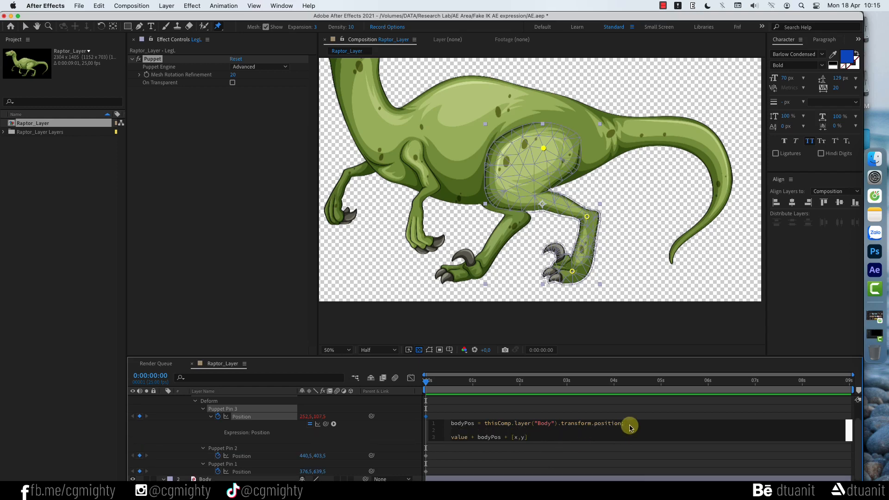
pyautogui.click(256, 407)
# - Search the effects for "slider" and apply a Slider Control to the LegL layer
pyautogui.scroll(2, 256, 408)
pyautogui.click(258, 404)
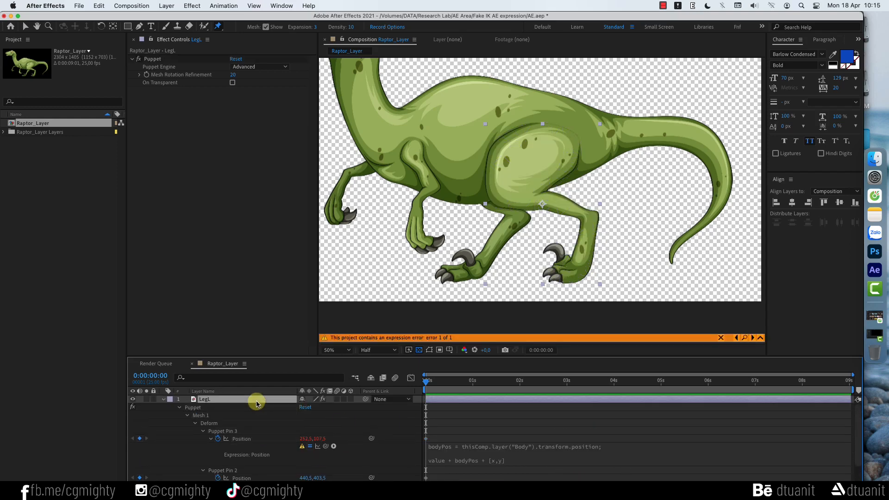
pyautogui.click(857, 40)
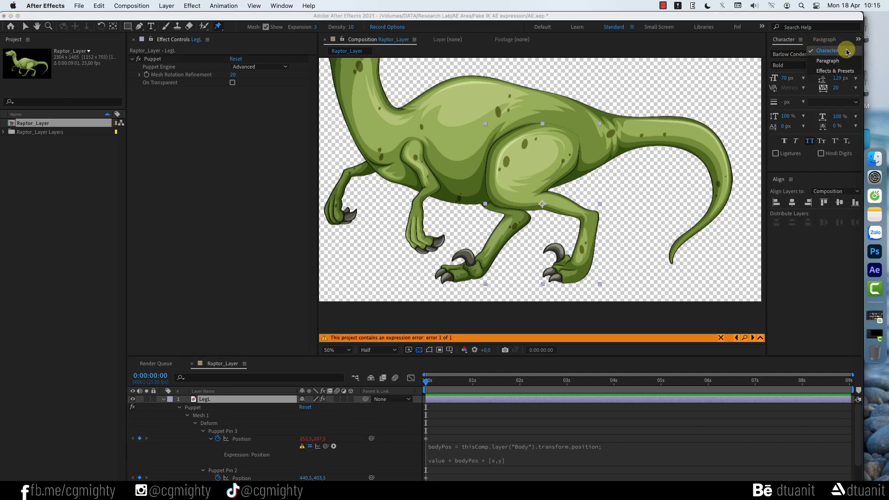
pyautogui.click(835, 71)
pyautogui.write('slider')
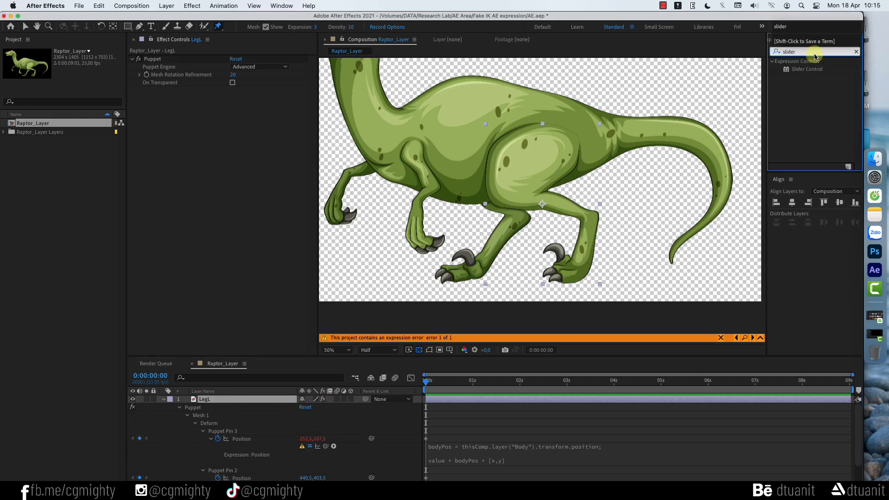
pyautogui.click(807, 69)
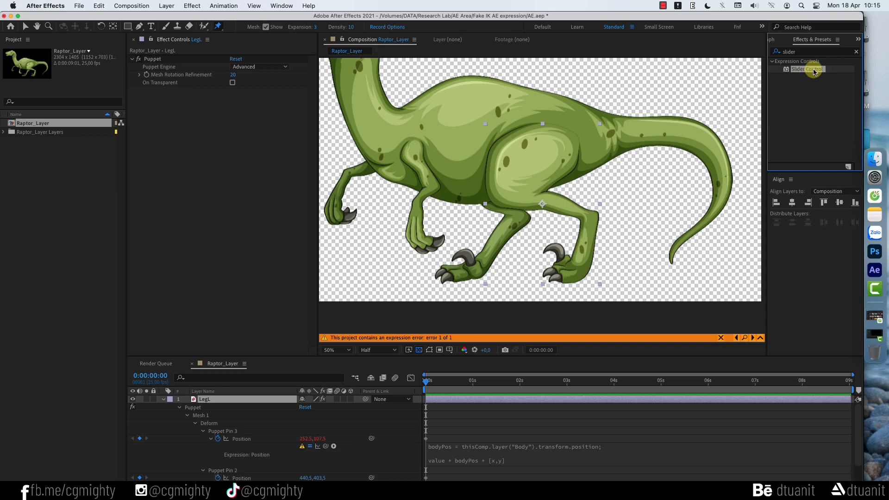
pyautogui.doubleClick(813, 71)
# - Rename the Slider Control effect on LegL to x and duplicate it
pyautogui.press('Return')
pyautogui.write('x')
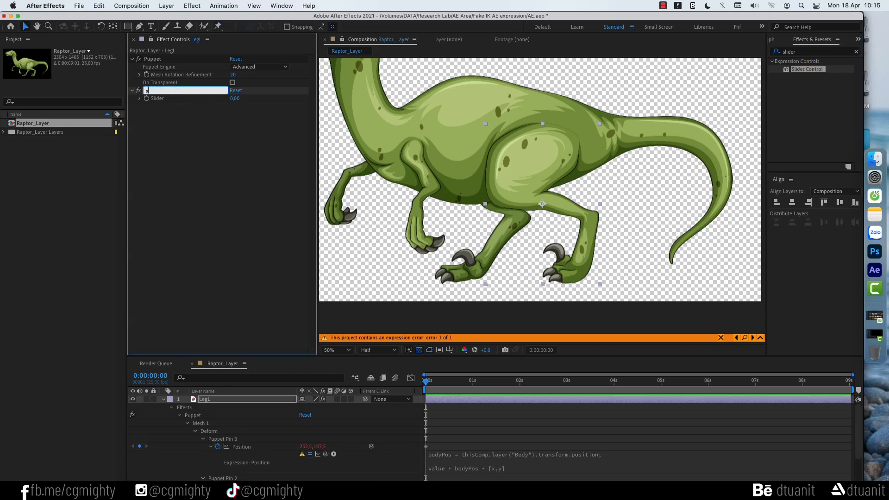
pyautogui.press('Return')
pyautogui.hotkey('ctrl', 'd')
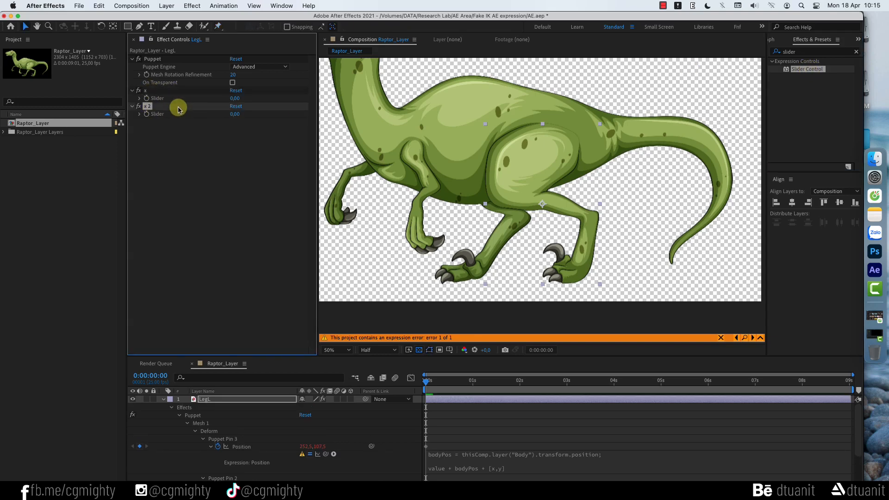
# - Rename the duplicated slider effect on LegL to y
pyautogui.press('Return')
pyautogui.write('y')
pyautogui.press('Return')
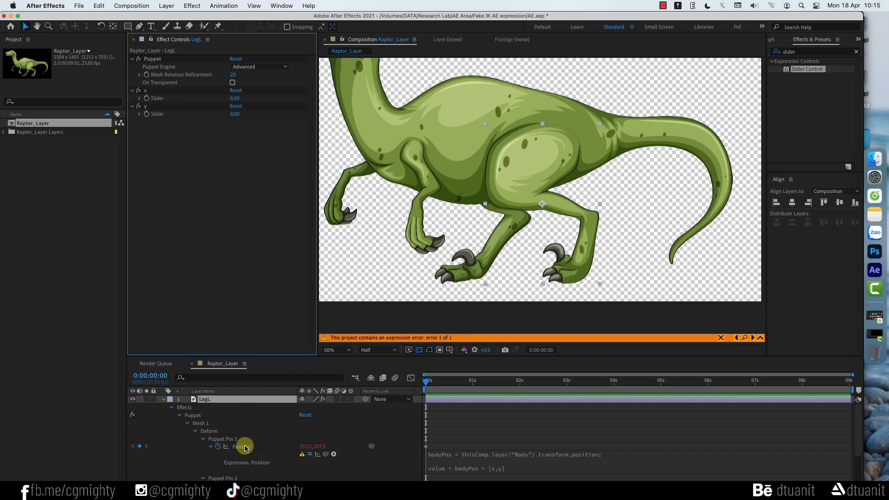
# - Define x and y in Puppet Pin 3's Position expression by linking them to the x and y effects' Slider values, and commit it
pyautogui.click(501, 460)
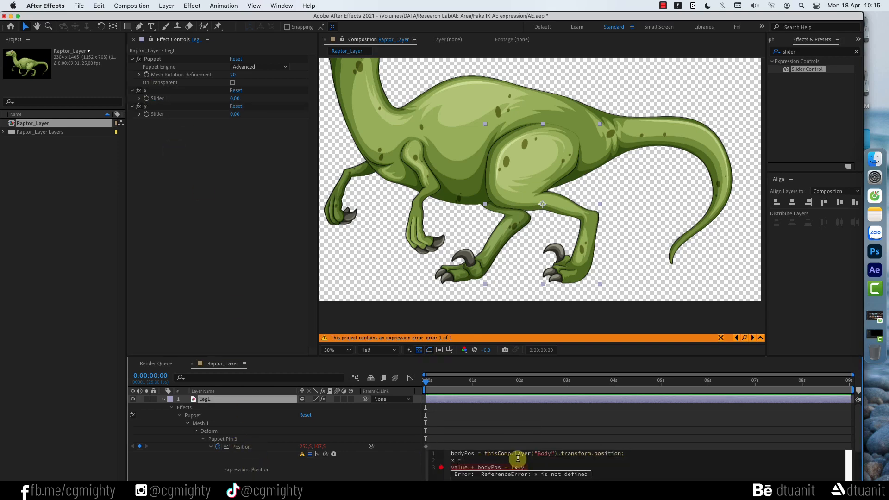
pyautogui.moveTo(326, 453); pyautogui.dragTo(173, 101)
pyautogui.press('Return')
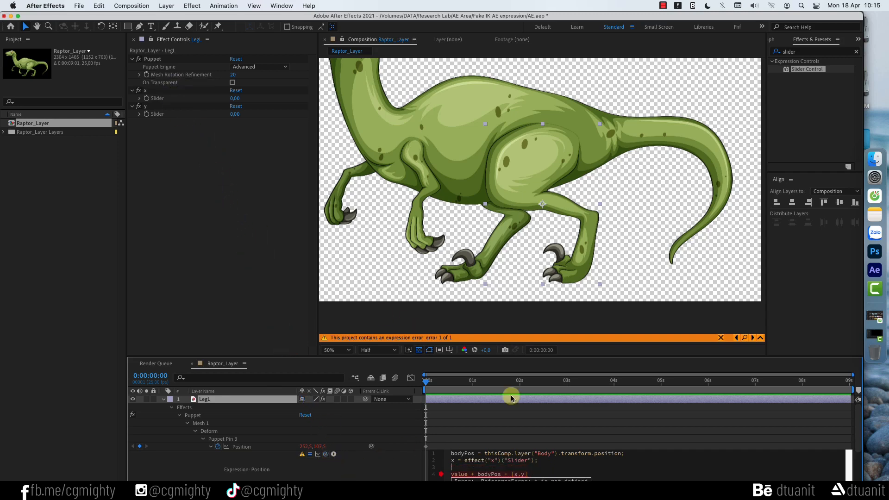
pyautogui.write('y =')
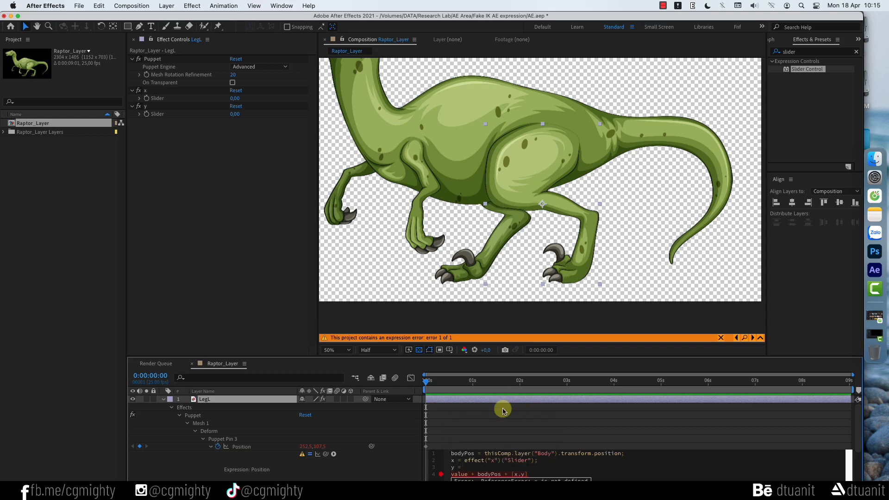
pyautogui.moveTo(326, 454); pyautogui.dragTo(185, 113)
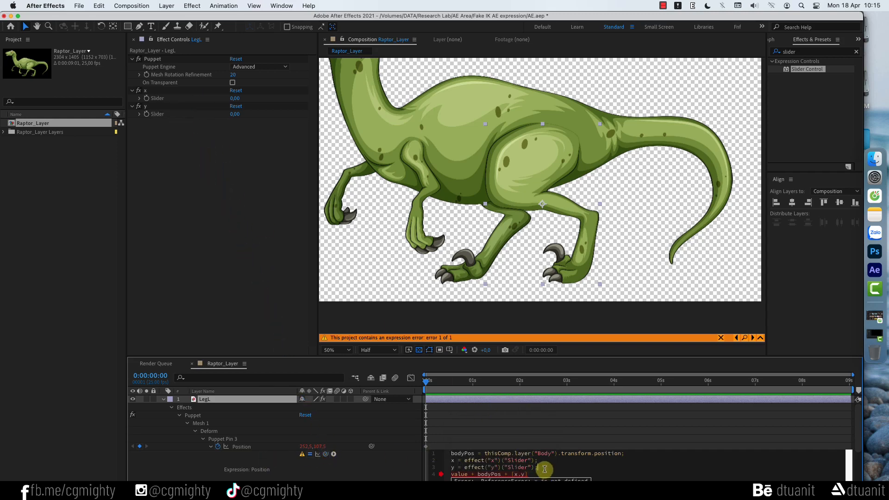
pyautogui.click(401, 462)
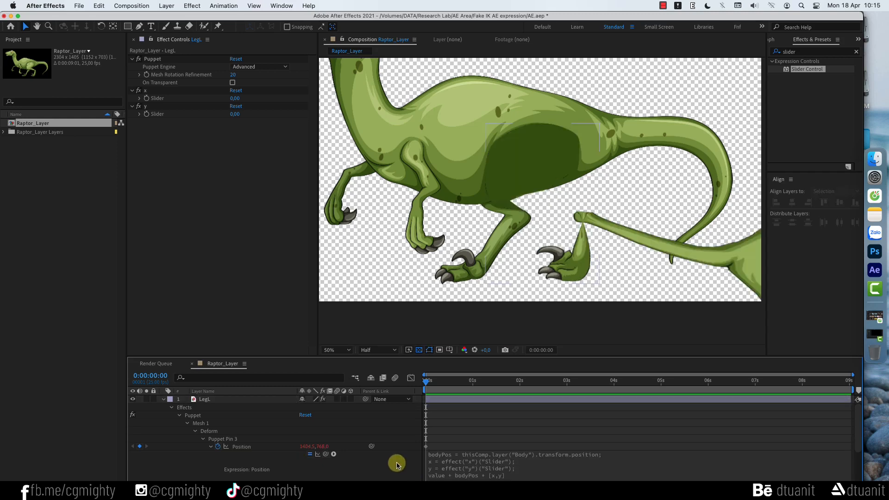
# - Adjust LegL's x slider to about -1149 and y slider to about -661 so the thigh sits back on the body
pyautogui.scroll(-1, 410, 459)
pyautogui.scroll(-2, 537, 251)
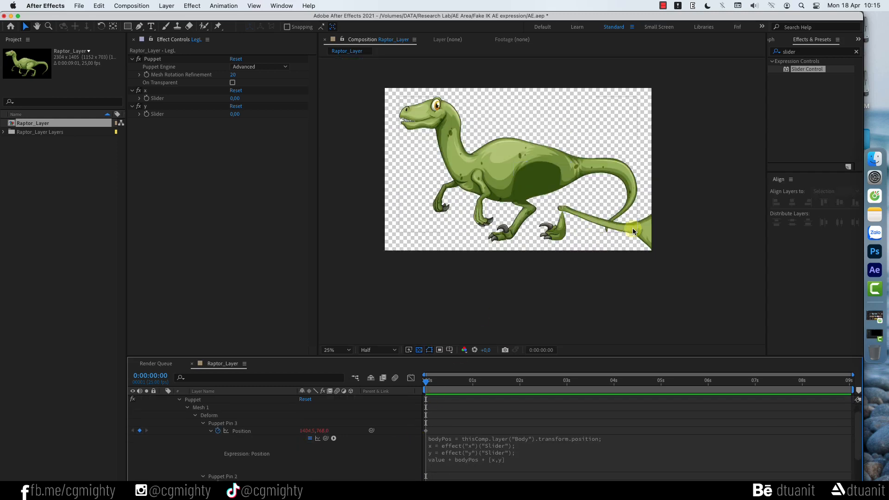
pyautogui.moveTo(235, 99); pyautogui.dragTo(185, 111)
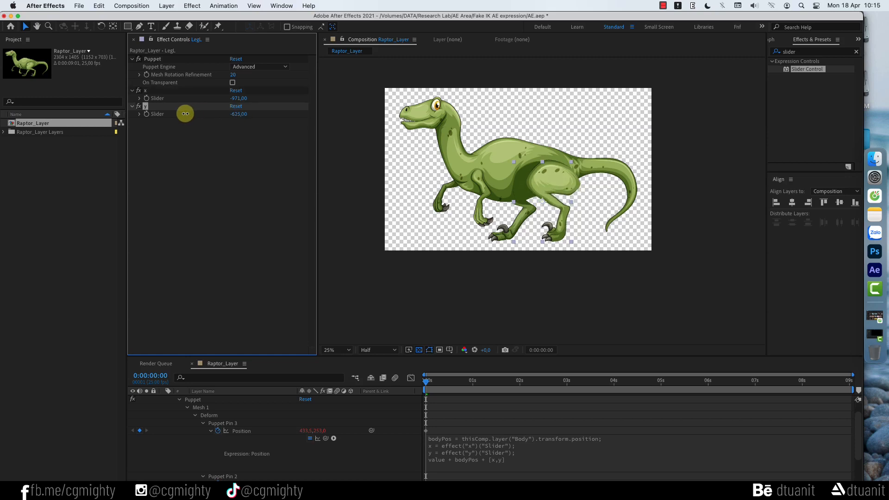
pyautogui.moveTo(238, 97); pyautogui.dragTo(161, 91)
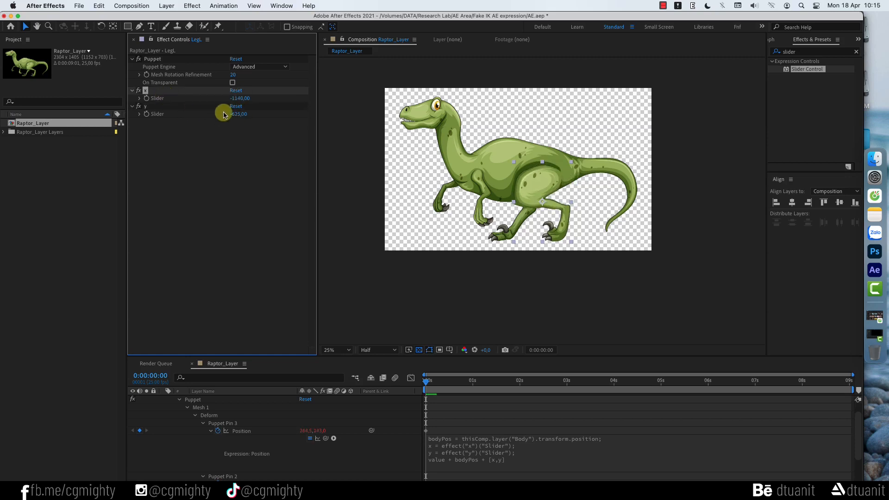
pyautogui.moveTo(244, 97); pyautogui.dragTo(225, 112)
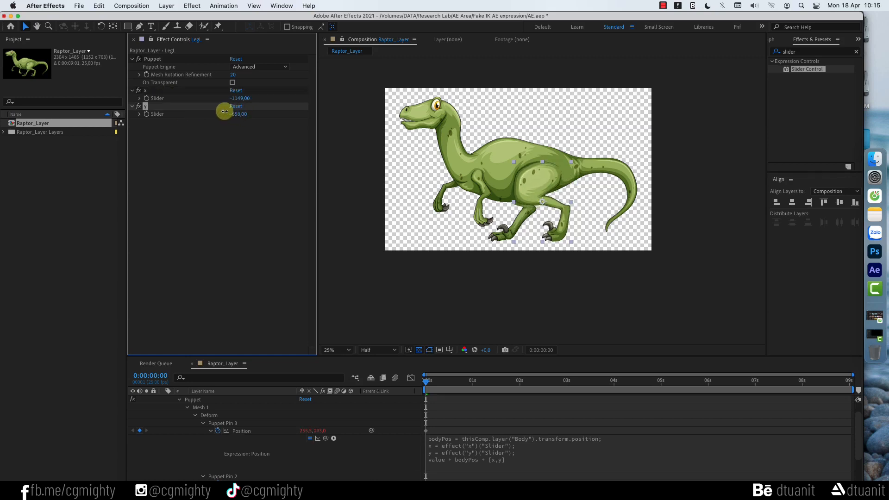
# - Move the Body layer temporarily to test whether the left leg follows, and return it to its original position
pyautogui.scroll(-3, 250, 409)
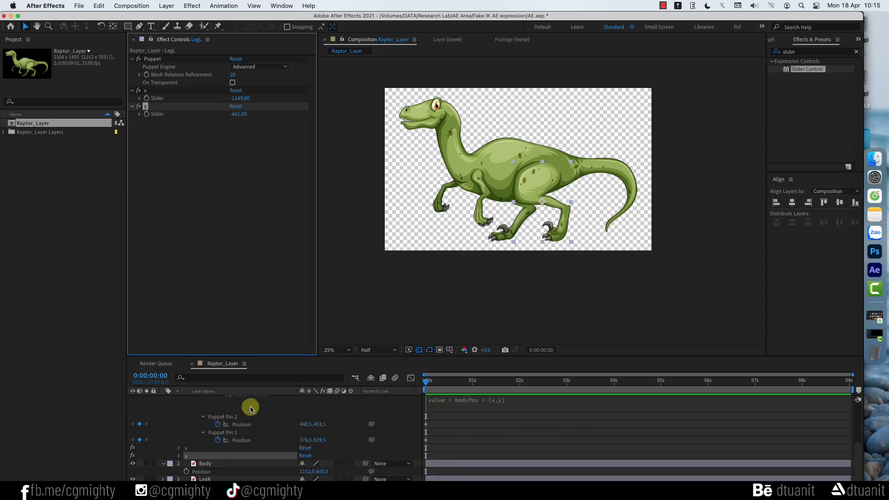
pyautogui.click(229, 463)
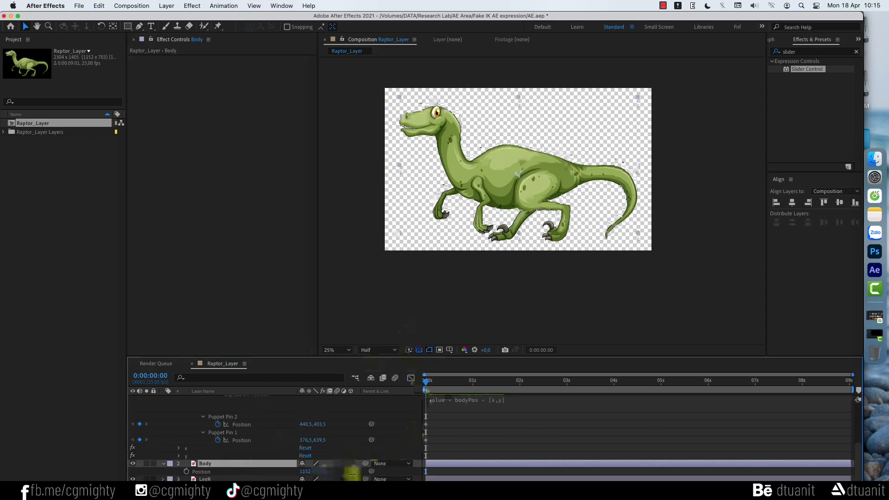
pyautogui.moveTo(352, 472); pyautogui.dragTo(303, 458)
pyautogui.moveTo(505, 166); pyautogui.dragTo(504, 200)
# - Try shifting the knee pin of LegL's Puppet mesh forward, and undo the move
pyautogui.scroll(5, 267, 438)
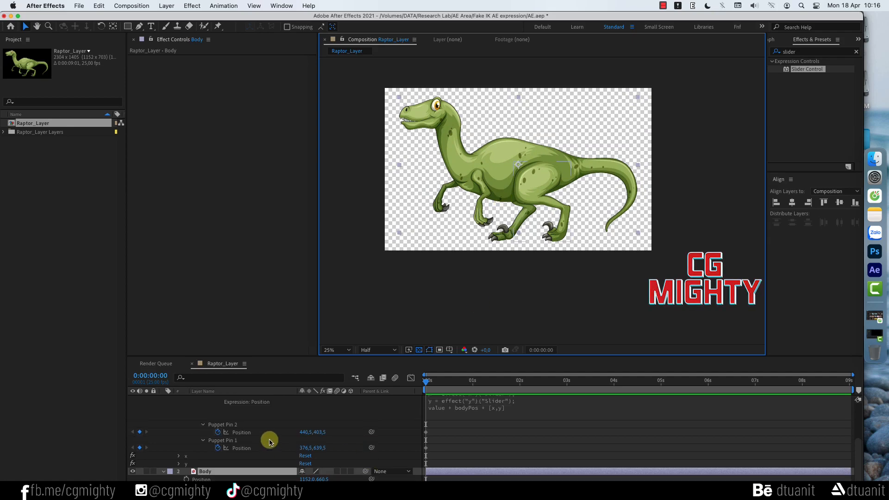
pyautogui.click(230, 399)
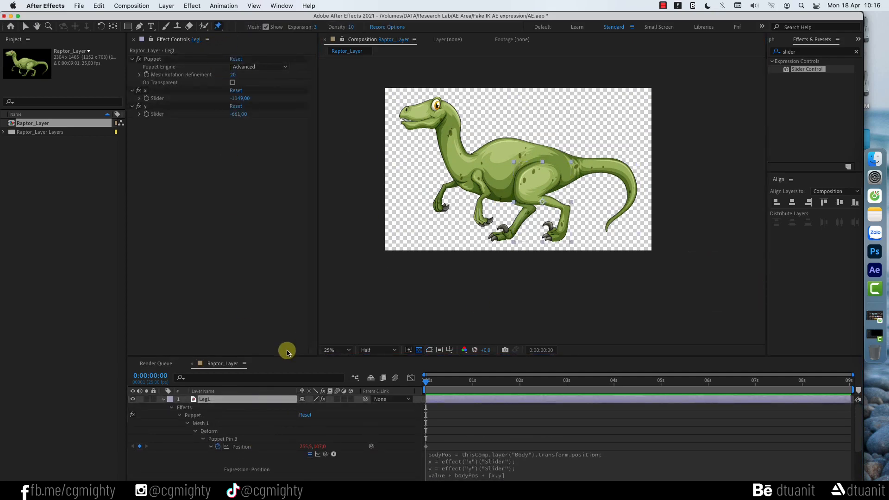
pyautogui.click(212, 414)
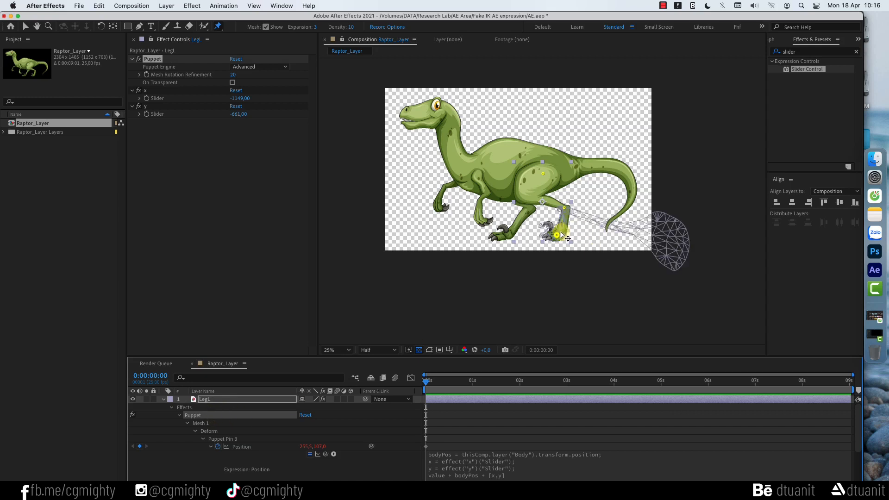
pyautogui.moveTo(558, 234); pyautogui.dragTo(557, 207)
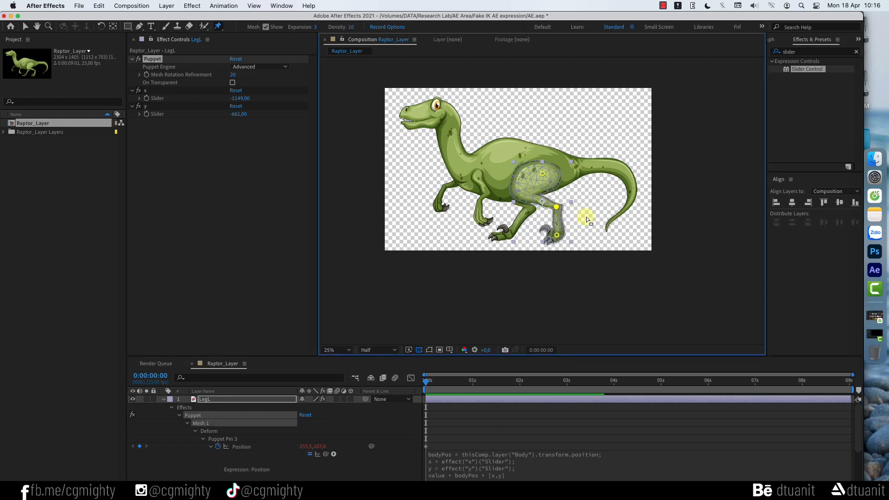
pyautogui.press('super+z')
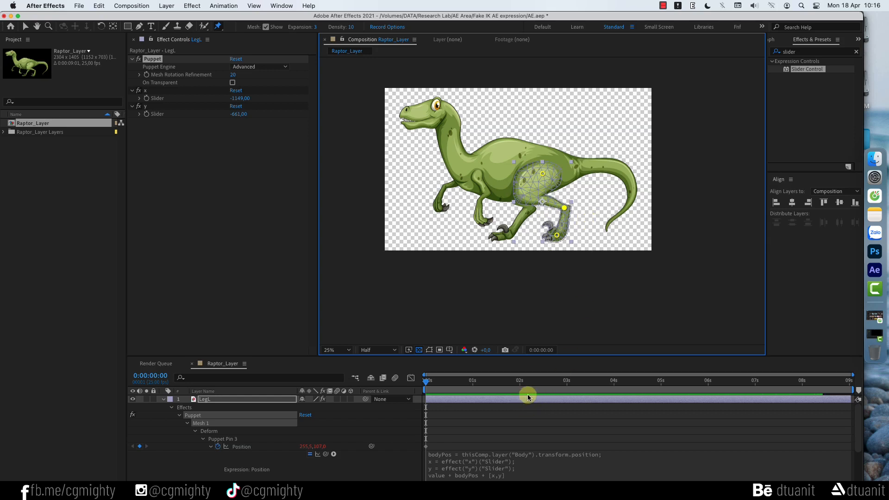
pyautogui.click(478, 414)
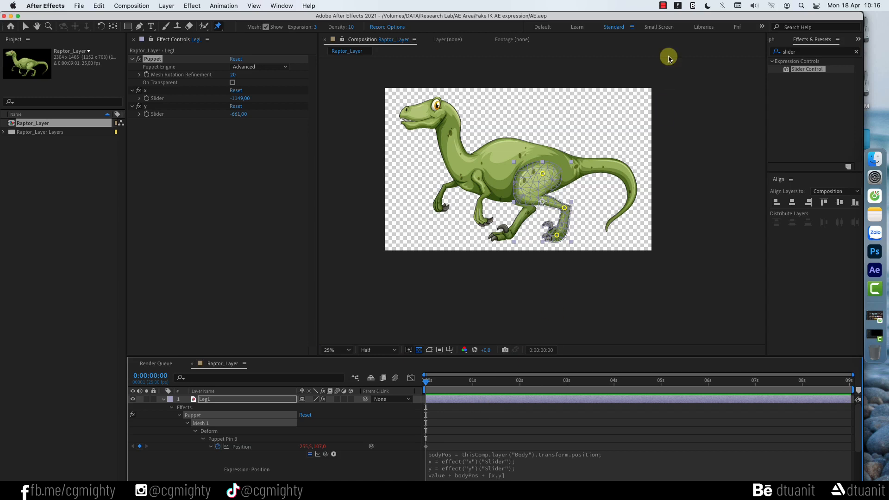
pyautogui.click(663, 5)
pyautogui.click(683, 30)
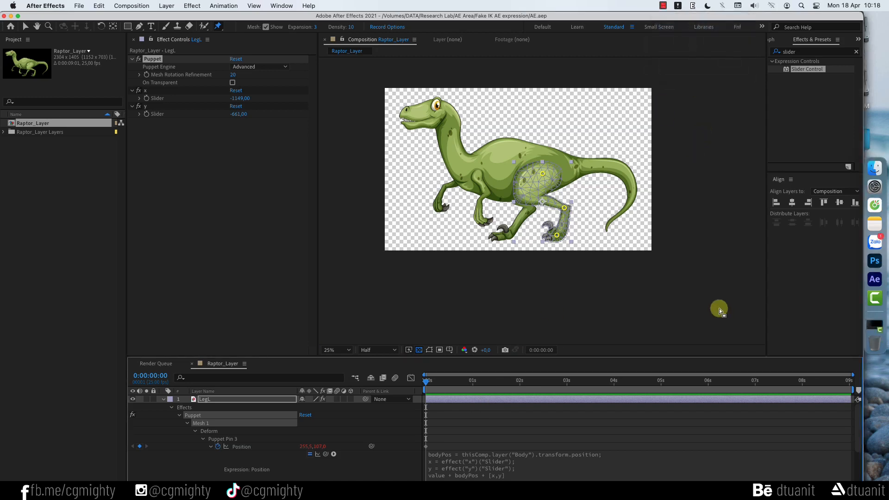
# - Delete LegL's knee puppet pin and move its foot pin backward to about 516.5, 623.5
pyautogui.click(567, 212)
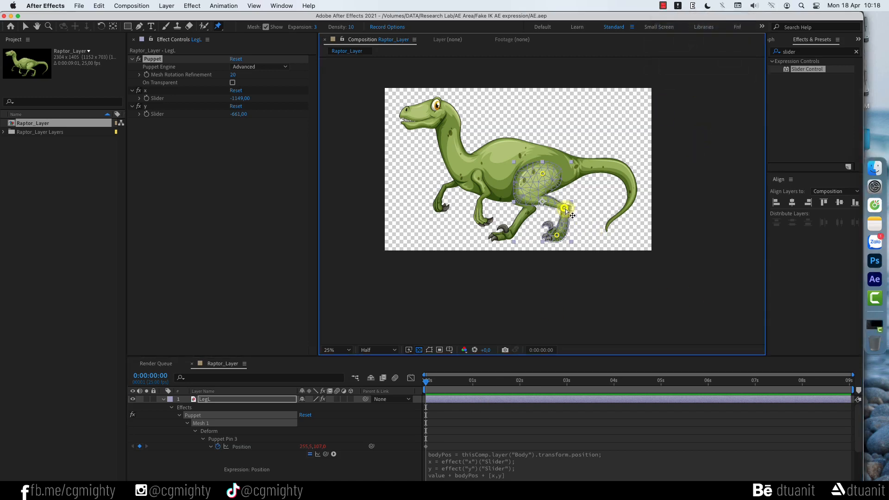
pyautogui.press('Delete')
pyautogui.moveTo(557, 236)
pyautogui.mouseDown()
pyautogui.moveTo(532, 235)
pyautogui.moveTo(540, 244)
pyautogui.moveTo(591, 226)
pyautogui.moveTo(528, 235)
pyautogui.moveTo(573, 237)
pyautogui.mouseUp()
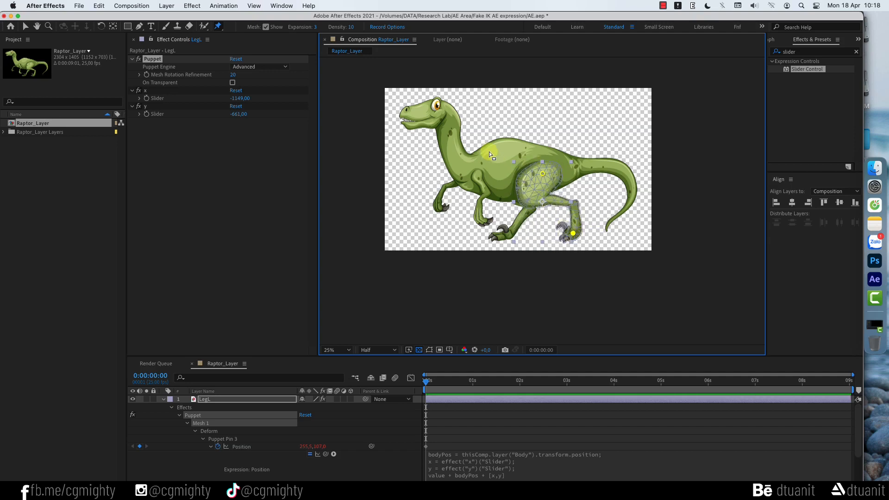
# - Test the two-pin leg by moving the Body layer with the Selection tool, and undo the move
pyautogui.scroll(-3, 236, 408)
pyautogui.click(215, 463)
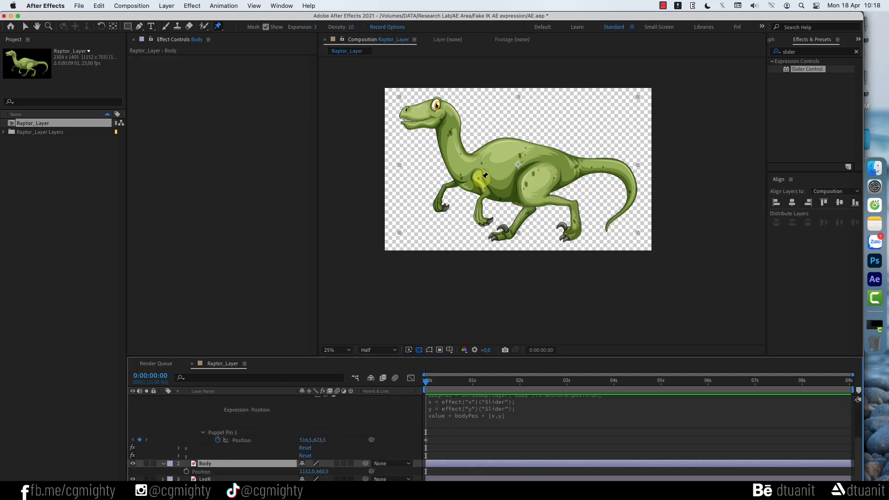
pyautogui.click(482, 174)
pyautogui.press('v')
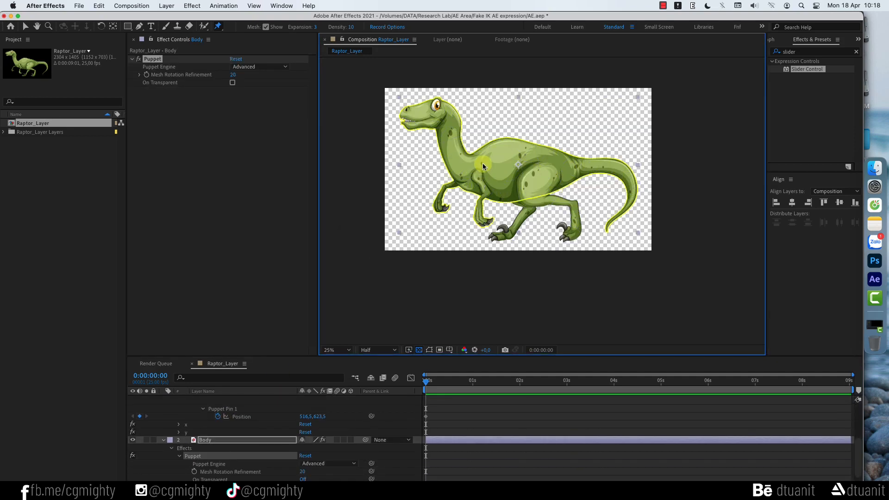
pyautogui.moveTo(487, 167)
pyautogui.mouseDown()
pyautogui.moveTo(528, 163)
pyautogui.moveTo(505, 172)
pyautogui.moveTo(529, 164)
pyautogui.moveTo(556, 173)
pyautogui.moveTo(504, 165)
pyautogui.moveTo(512, 146)
pyautogui.moveTo(546, 155)
pyautogui.moveTo(501, 161)
pyautogui.mouseUp()
pyautogui.press('super+z')
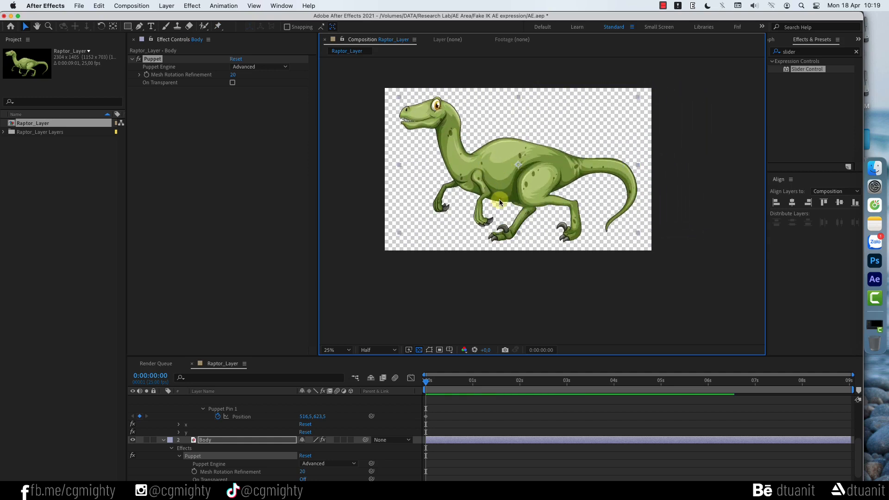
# - Reveal the expressions on LegL and copy the full Position expression of Puppet Pin 3
pyautogui.scroll(5, 201, 435)
pyautogui.click(165, 399)
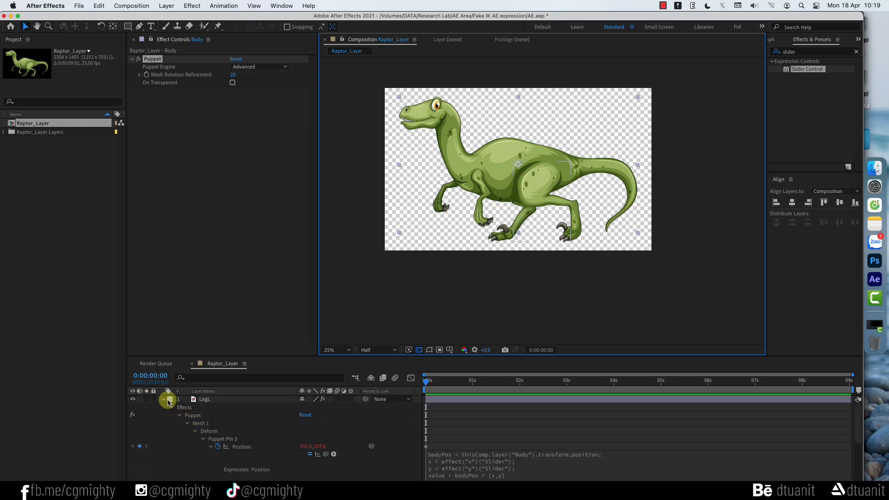
pyautogui.click(164, 400)
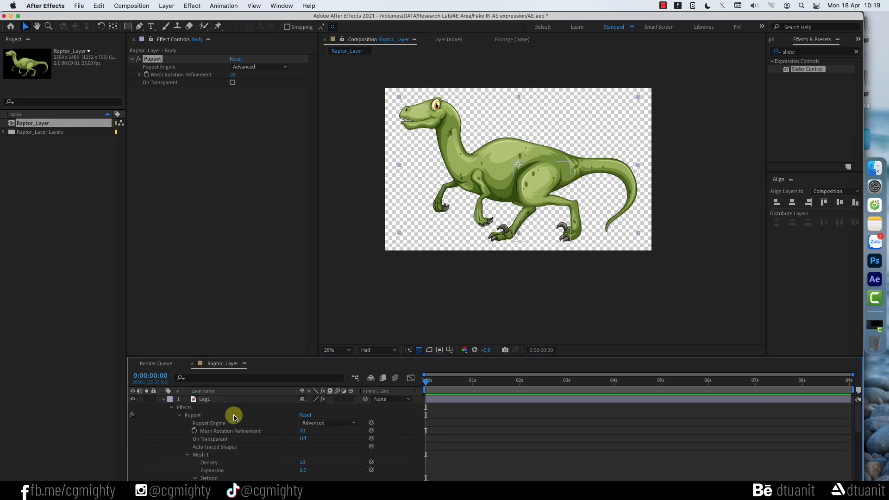
pyautogui.click(233, 400)
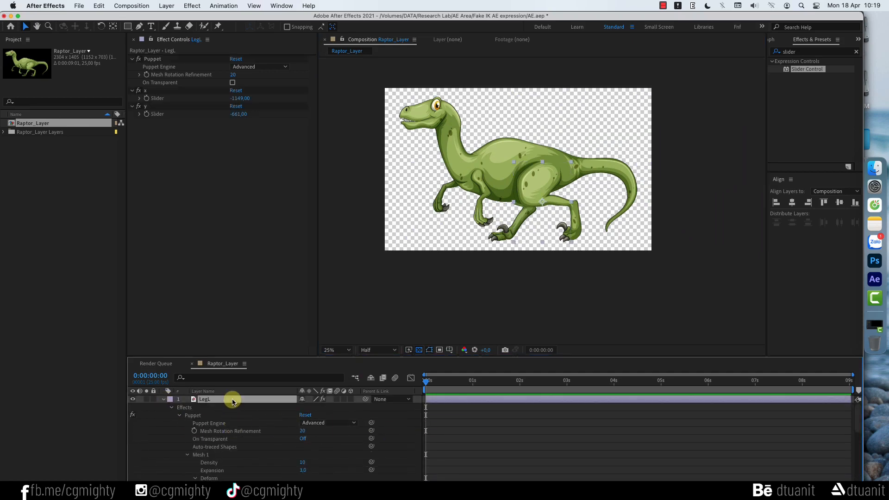
pyautogui.press('e')
pyautogui.press('e')
pyautogui.click(525, 460)
pyautogui.rightClick(530, 459)
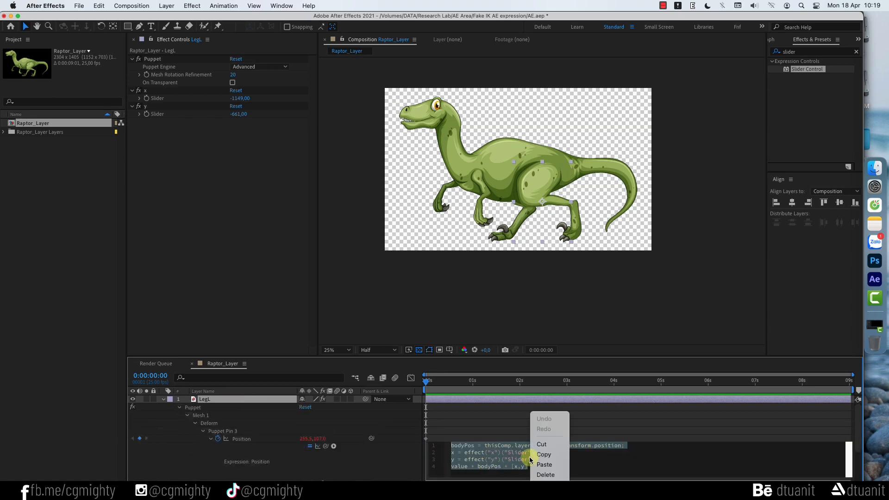
pyautogui.click(540, 455)
# - Collapse the LegL and Body layers and place puppet pins on LegR's foot and upper thigh
pyautogui.click(165, 399)
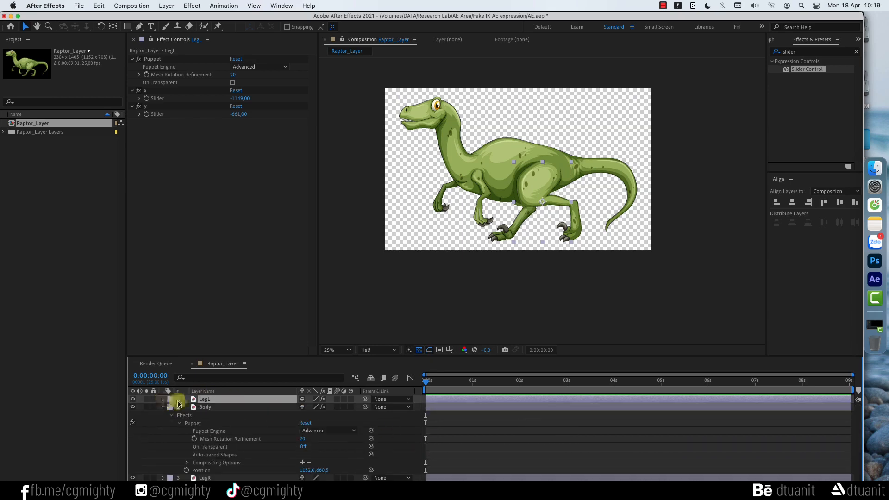
pyautogui.click(163, 406)
pyautogui.click(214, 416)
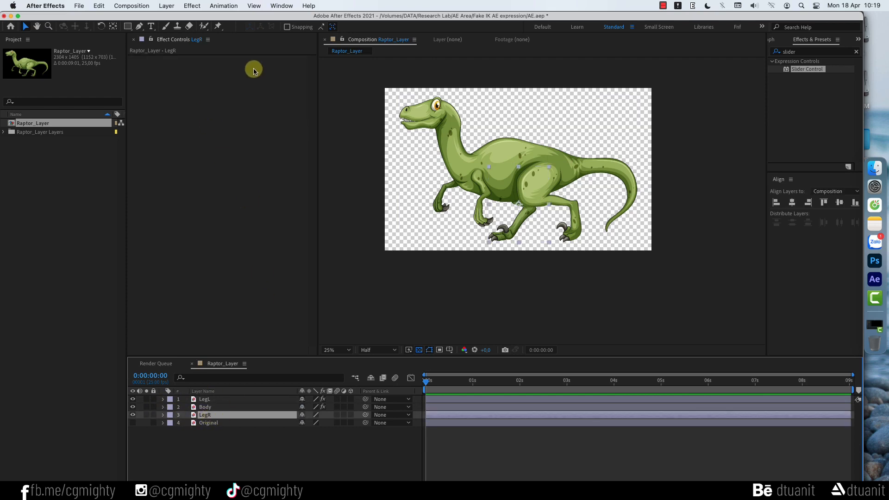
pyautogui.click(218, 26)
pyautogui.press('.')
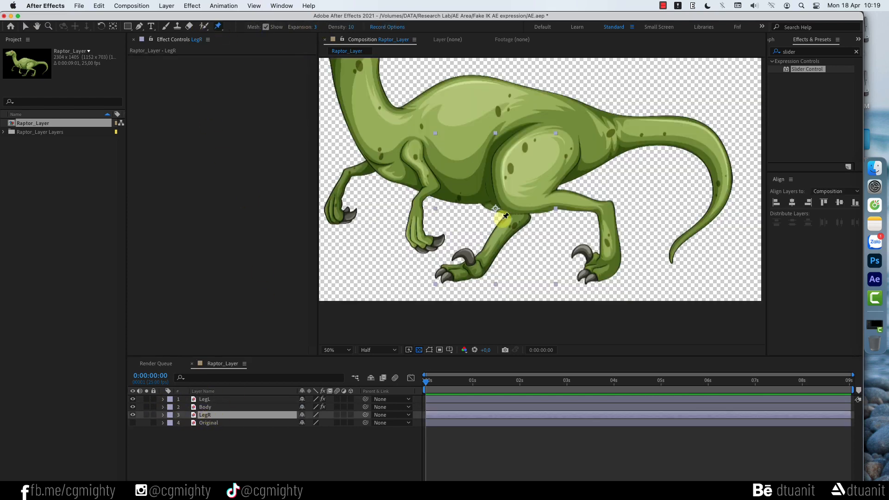
pyautogui.click(464, 272)
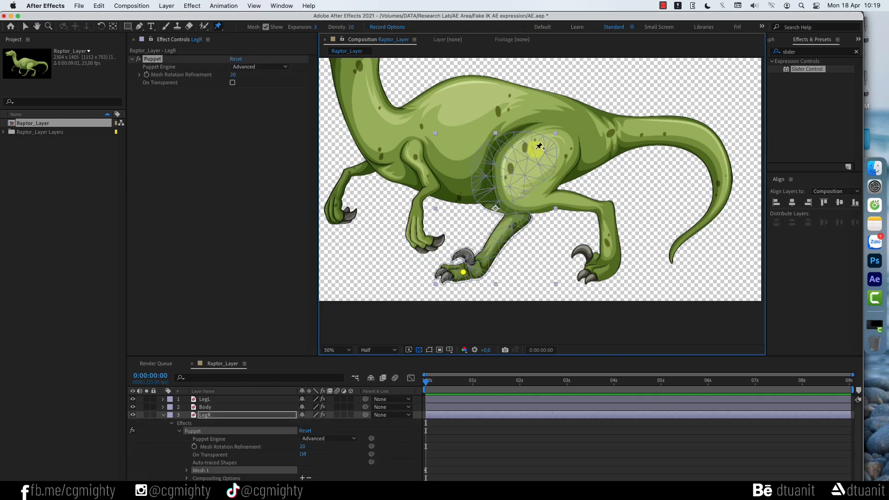
pyautogui.click(532, 151)
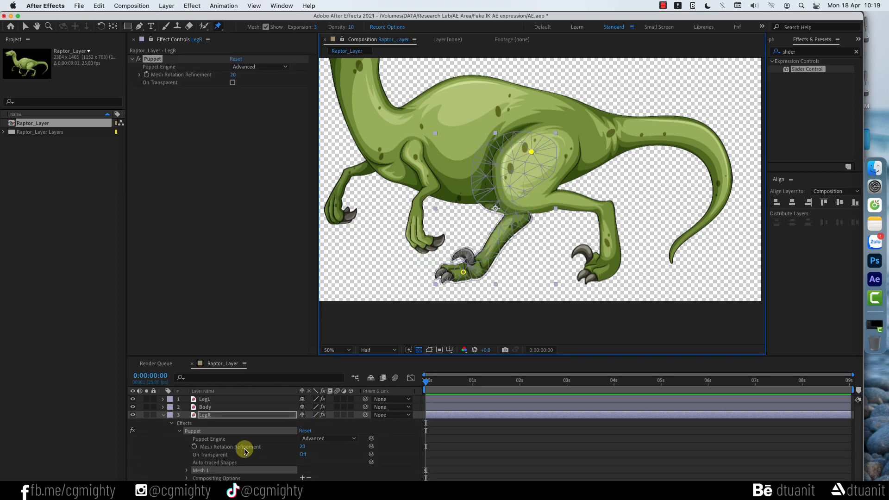
# - Reveal LegR's keyframed pin positions and paste the copied expression into Puppet Pin 2's Position
pyautogui.click(223, 416)
pyautogui.press('u')
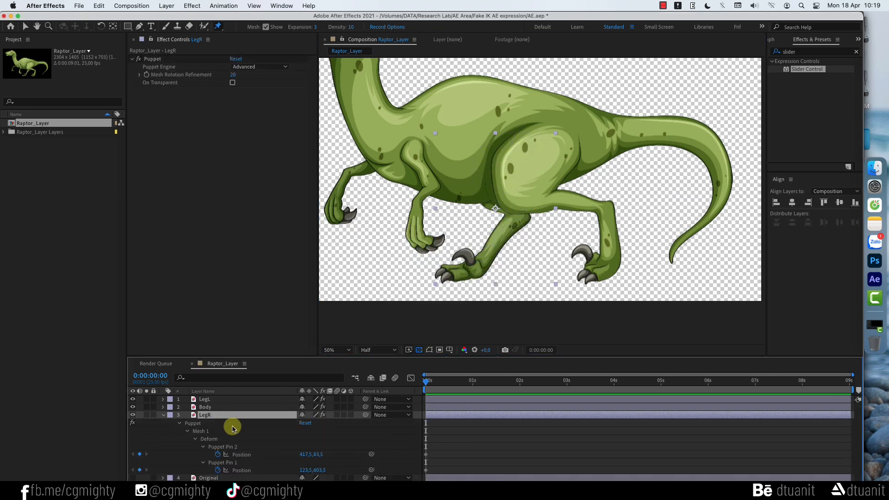
pyautogui.click(239, 452)
pyautogui.keyDown('alt'); pyautogui.click(218, 455); pyautogui.keyUp('alt')
pyautogui.press('super+v')
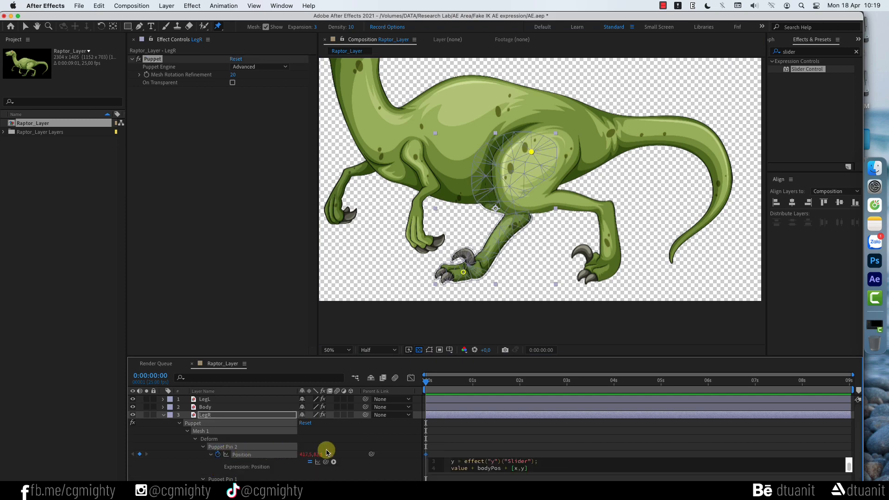
# - Commit the pin expression and copy the x and y Slider Control effects from LegL to LegR
pyautogui.click(488, 437)
pyautogui.click(239, 400)
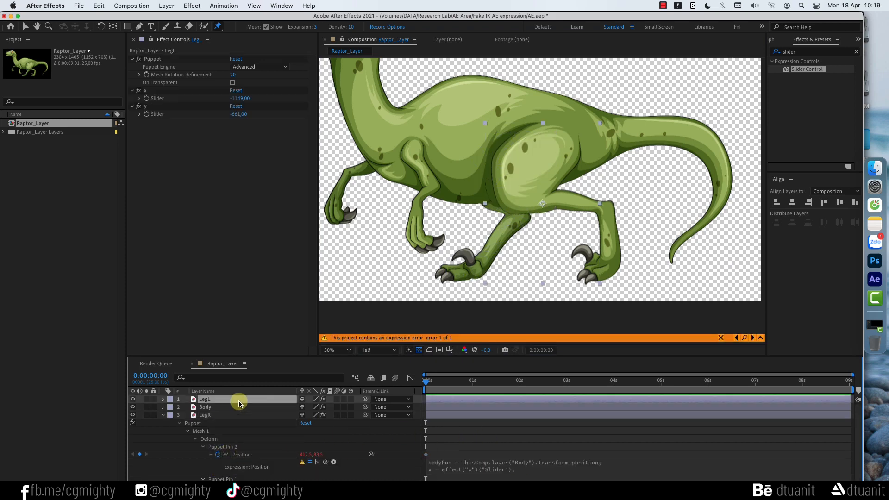
pyautogui.click(151, 90)
pyautogui.keyDown('shift'); pyautogui.click(157, 107); pyautogui.keyUp('shift')
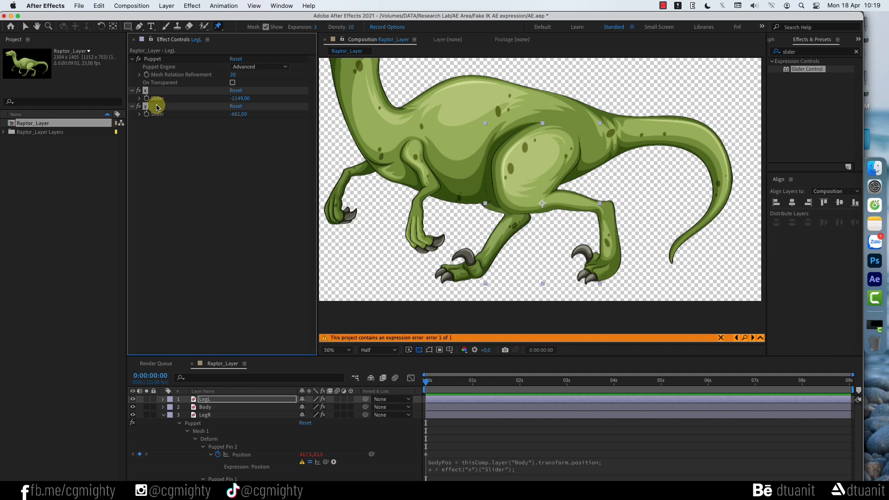
pyautogui.click(220, 414)
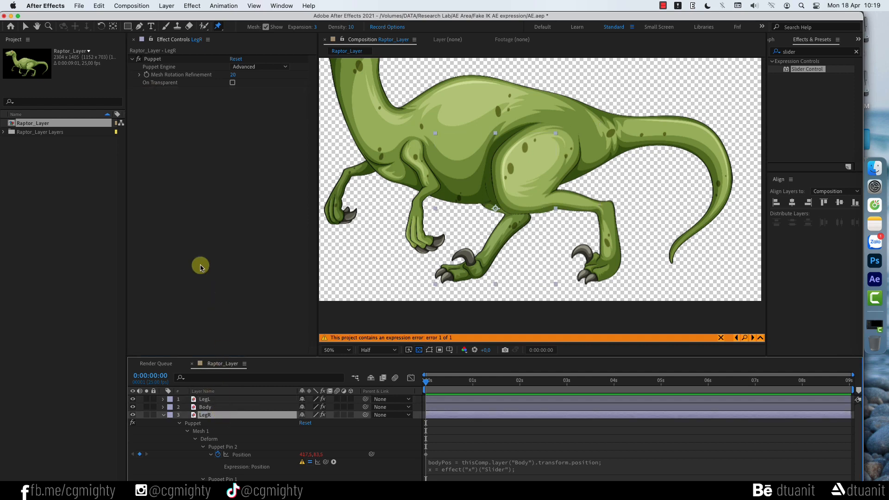
pyautogui.press('super+v')
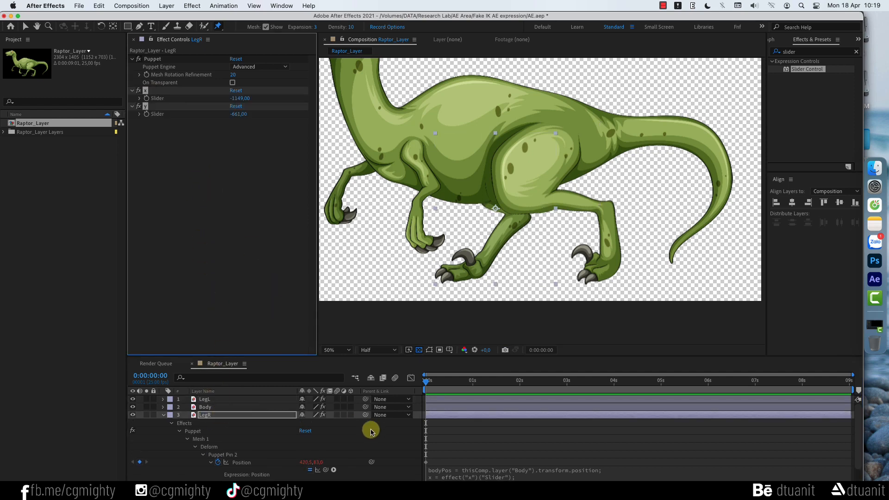
# - Tune LegR's slider offsets to -1251 for x and -661 for y to align the upper thigh pin with the body
pyautogui.click(453, 461)
pyautogui.scroll(-3, 345, 445)
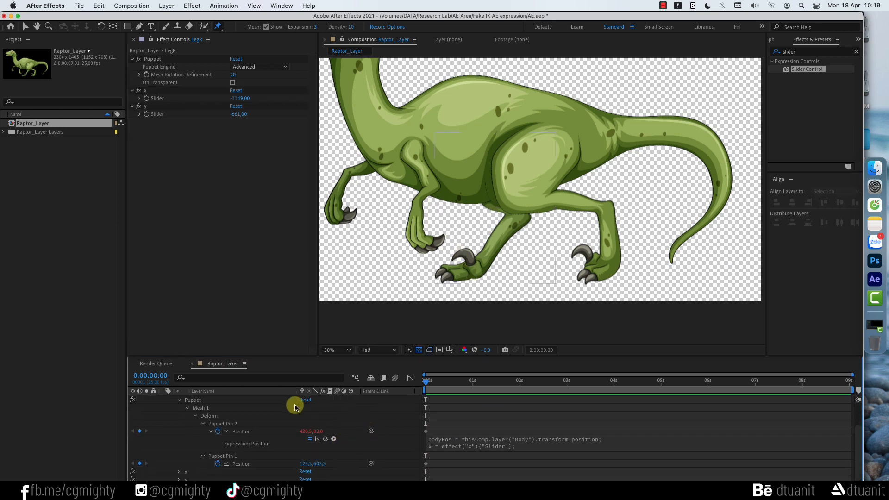
pyautogui.scroll(2, 238, 410)
pyautogui.click(236, 402)
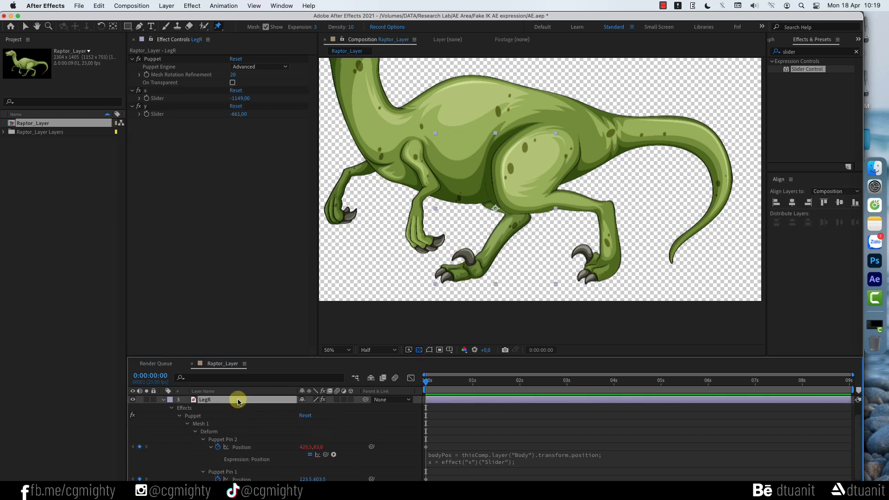
pyautogui.scroll(1, 238, 402)
pyautogui.scroll(-2, 240, 403)
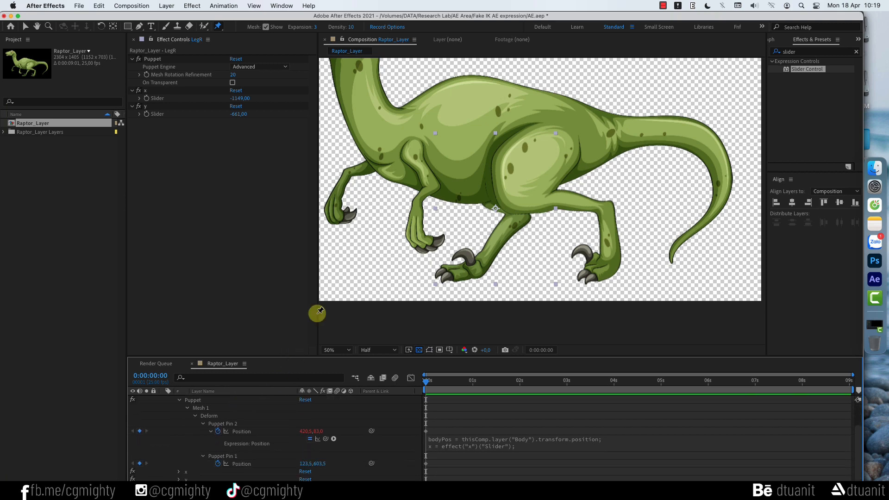
pyautogui.scroll(-2, 446, 239)
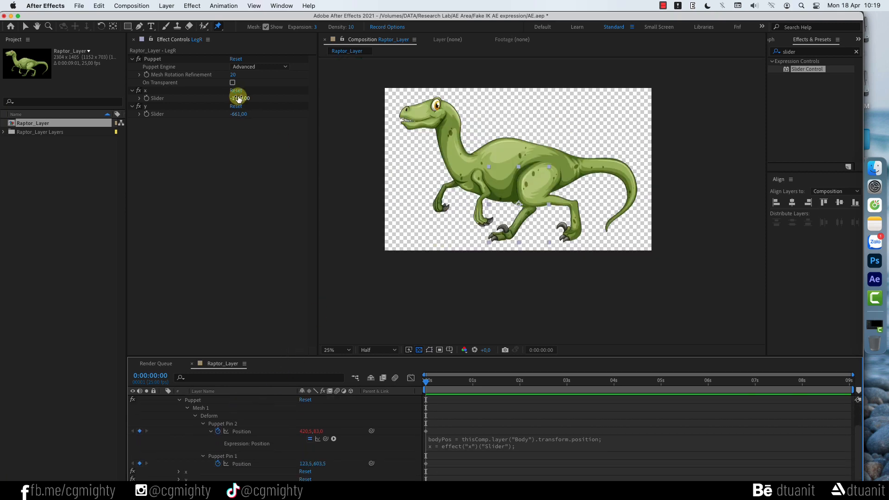
pyautogui.moveTo(239, 99); pyautogui.dragTo(229, 98)
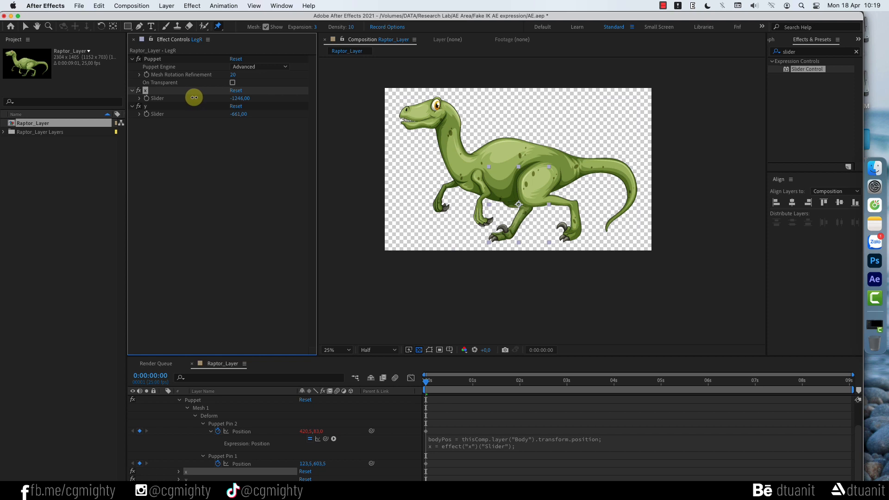
pyautogui.moveTo(235, 114); pyautogui.dragTo(235, 115)
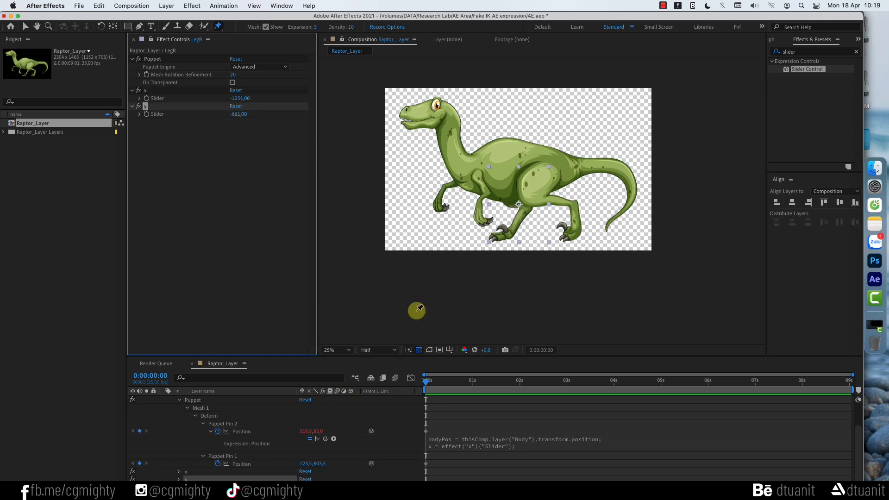
# - Show LegR's puppet pins with the Puppet Pin tool and shift its foot pin slightly to test the leg
pyautogui.scroll(3, 247, 435)
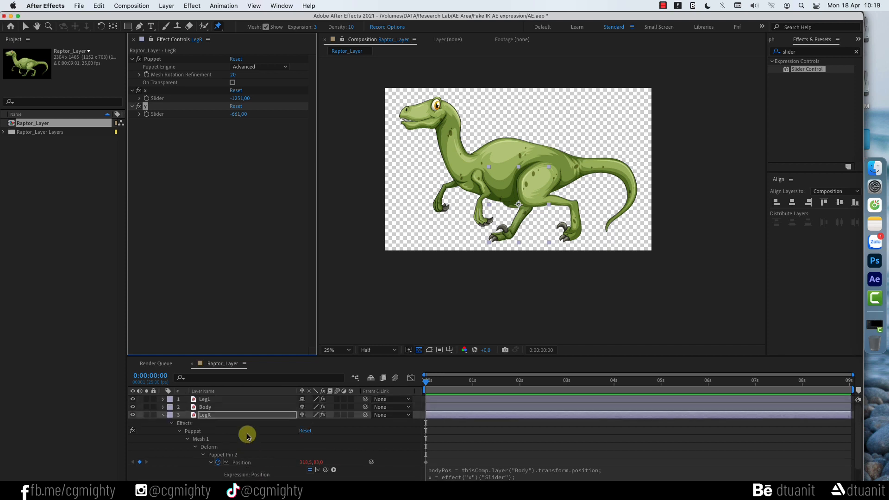
pyautogui.click(235, 417)
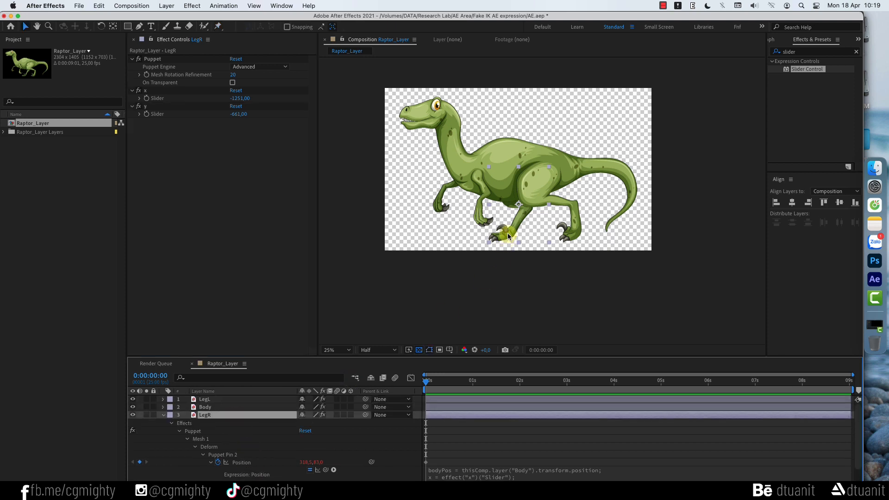
pyautogui.click(219, 27)
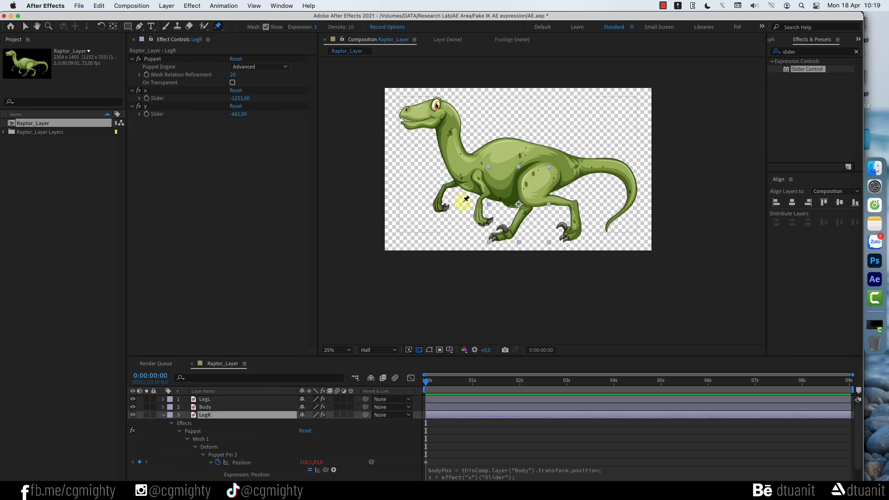
pyautogui.click(213, 446)
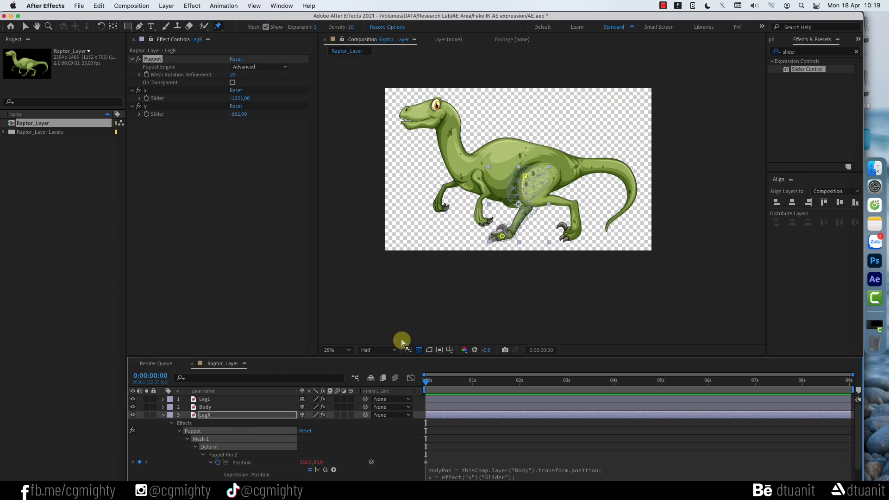
pyautogui.moveTo(511, 237)
pyautogui.mouseDown()
pyautogui.moveTo(514, 226)
pyautogui.moveTo(464, 228)
pyautogui.moveTo(493, 237)
pyautogui.moveTo(522, 230)
pyautogui.moveTo(500, 235)
pyautogui.mouseUp()
pyautogui.scroll(-2, 259, 432)
pyautogui.scroll(2, 253, 428)
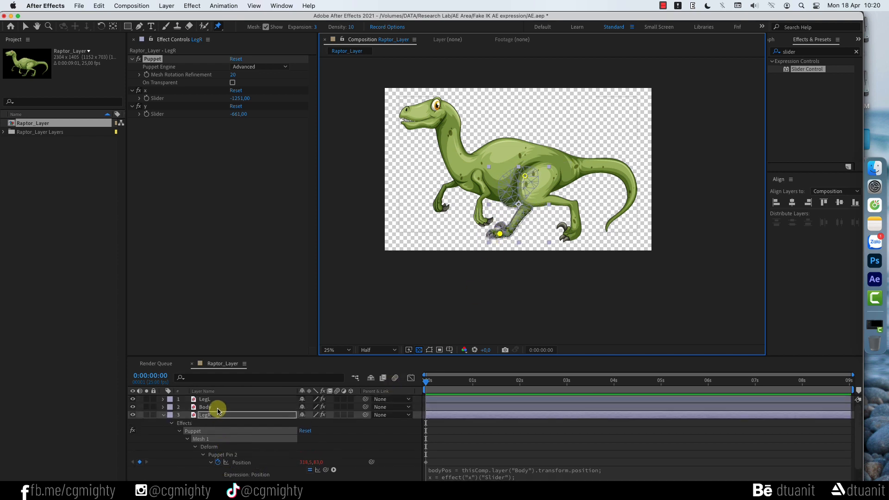
# - Move the Body layer slightly to the right with the Selection tool to test how both legs follow
pyautogui.click(216, 407)
pyautogui.press('v')
pyautogui.moveTo(520, 152)
pyautogui.mouseDown()
pyautogui.moveTo(558, 154)
pyautogui.moveTo(529, 173)
pyautogui.moveTo(532, 151)
pyautogui.moveTo(538, 159)
pyautogui.moveTo(526, 155)
pyautogui.moveTo(537, 148)
pyautogui.moveTo(535, 159)
pyautogui.moveTo(532, 152)
pyautogui.mouseUp()
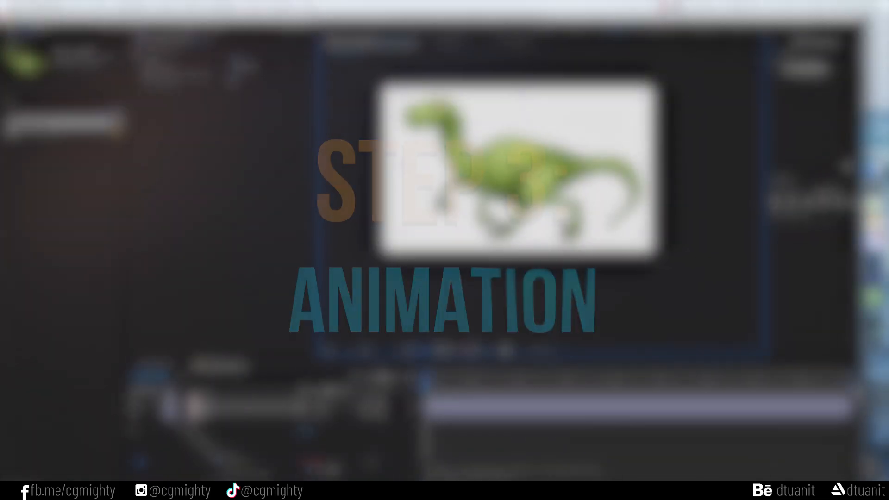
# - Keyframe the Body layer's Position at 0 seconds and at 0:00:00:12 with the value 1180, 615.5, and ease both keyframes
pyautogui.click(274, 410)
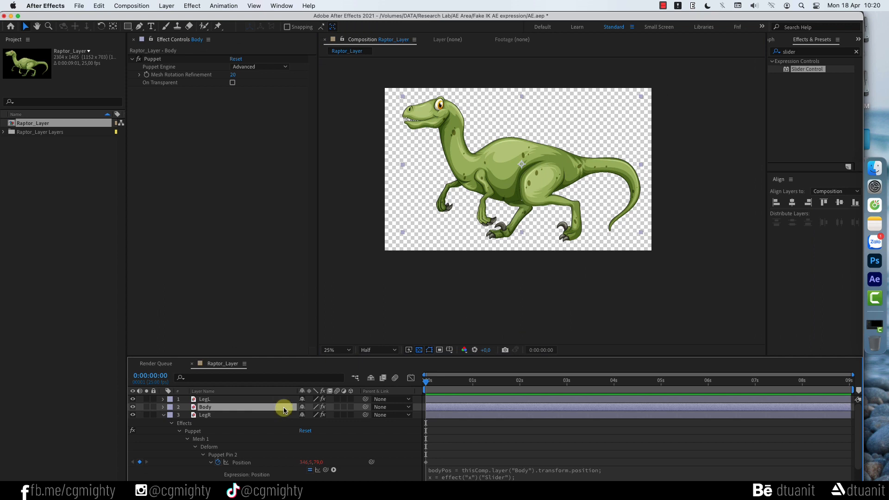
pyautogui.press('p')
pyautogui.click(204, 415)
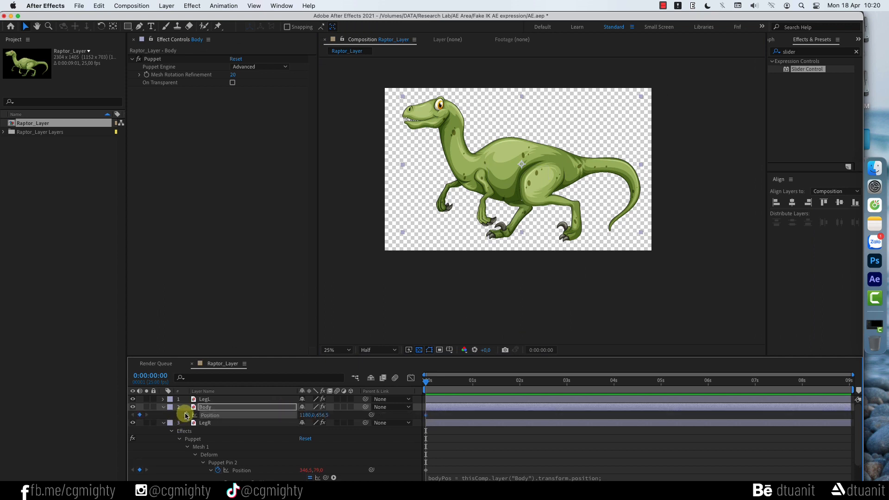
pyautogui.click(448, 385)
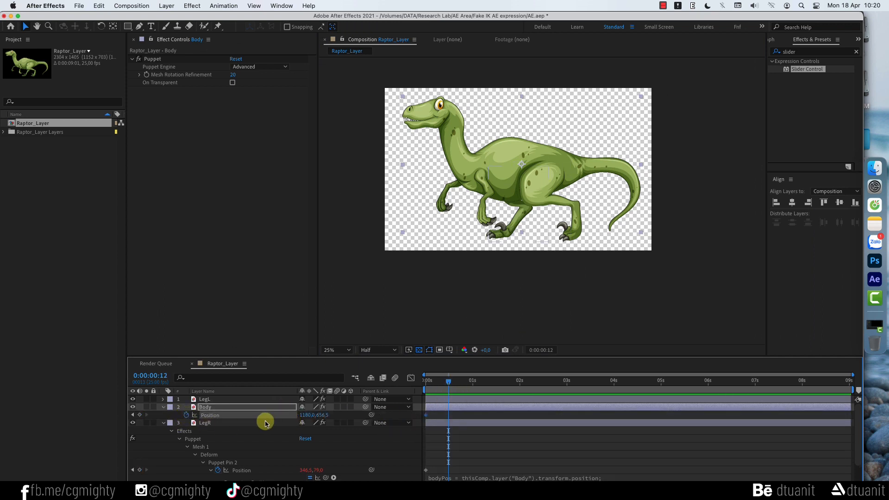
pyautogui.moveTo(324, 415); pyautogui.dragTo(309, 411)
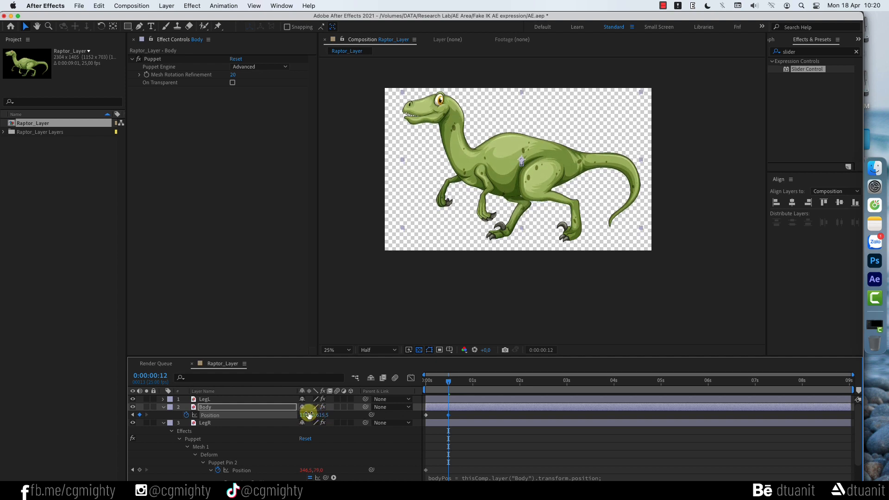
pyautogui.moveTo(458, 414); pyautogui.dragTo(418, 417)
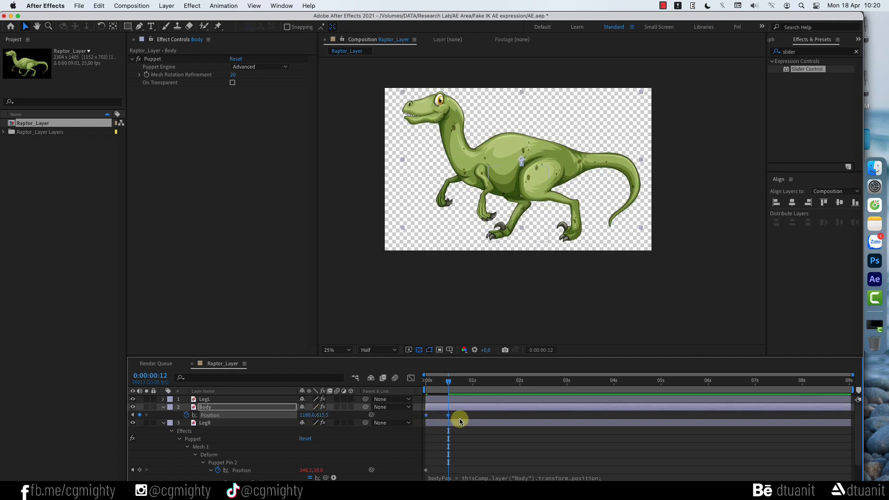
# - Add the expression loopOut('pingpong') to the Body layer's Position
pyautogui.keyDown('alt'); pyautogui.click(187, 416); pyautogui.keyUp('alt')
pyautogui.write('loop')
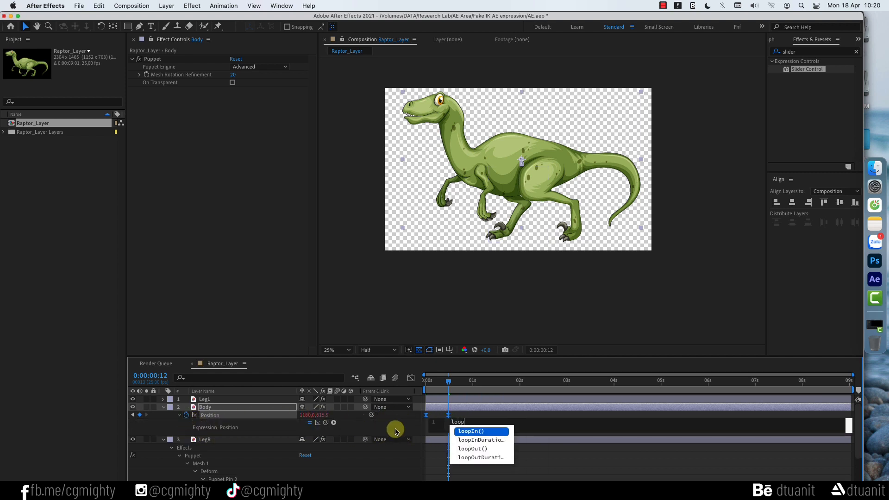
pyautogui.press('Down')
pyautogui.press('Down')
pyautogui.press('Return')
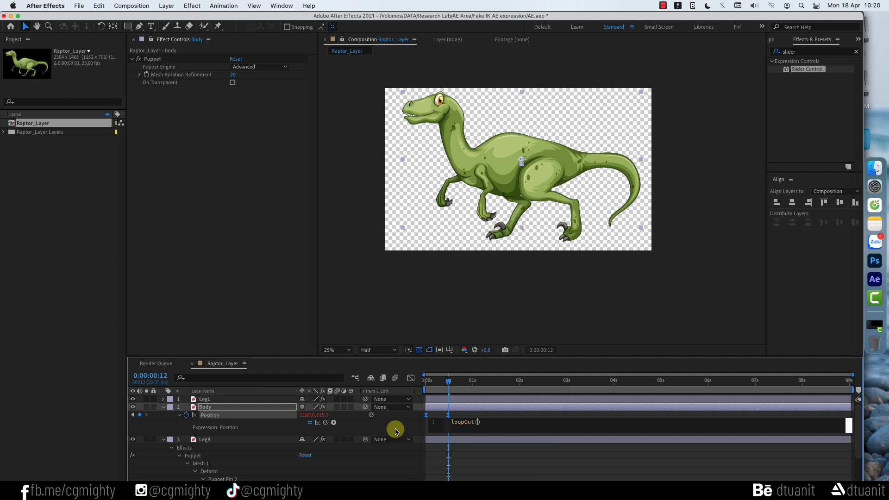
pyautogui.write("'p")
pyautogui.press('Return')
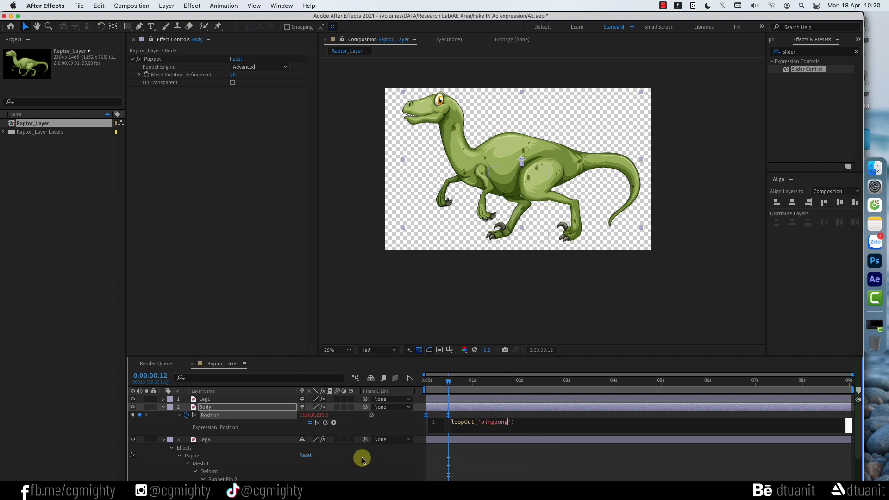
pyautogui.click(409, 425)
# - Play back the looping body bounce and examine the leg motion in a maximized composition view
pyautogui.press('space')
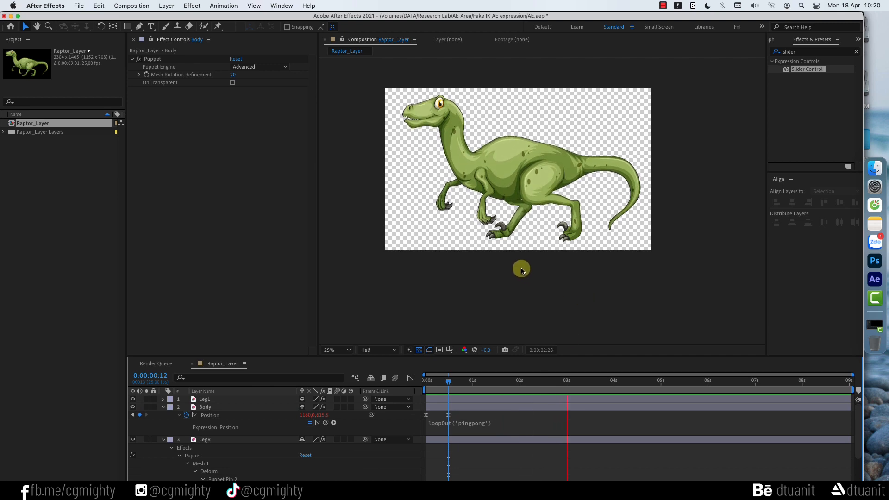
pyautogui.click(519, 296)
pyautogui.scroll(2, 518, 297)
pyautogui.press('`')
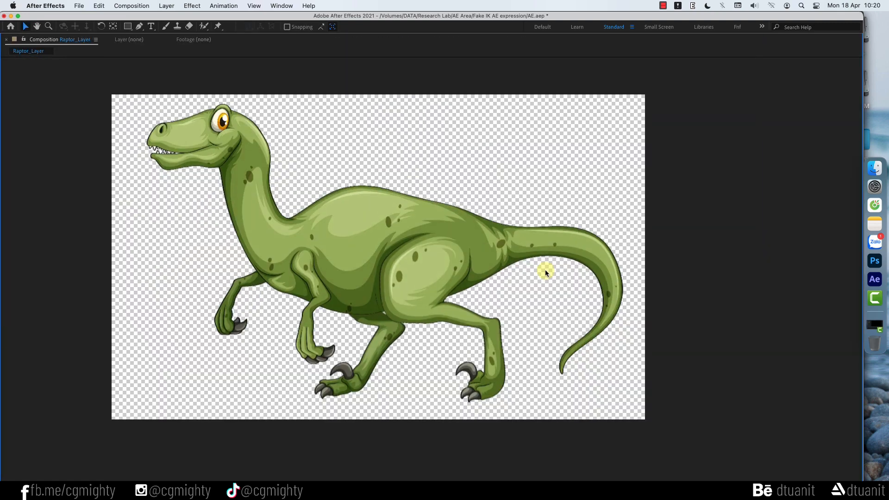
pyautogui.moveTo(481, 293); pyautogui.dragTo(524, 302)
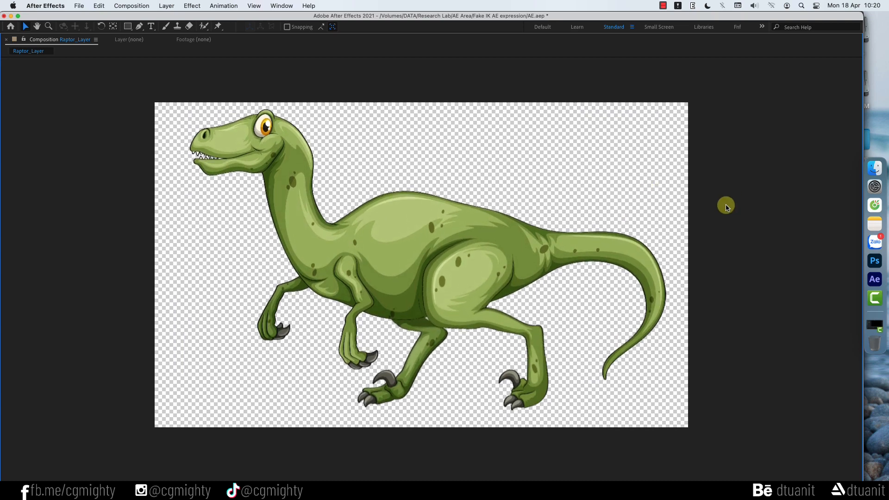
pyautogui.press('`')
pyautogui.scroll(-2, 621, 215)
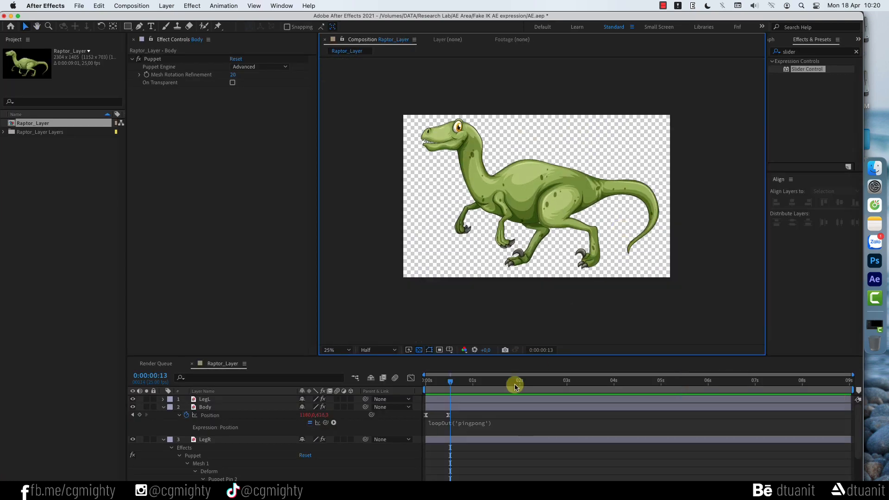